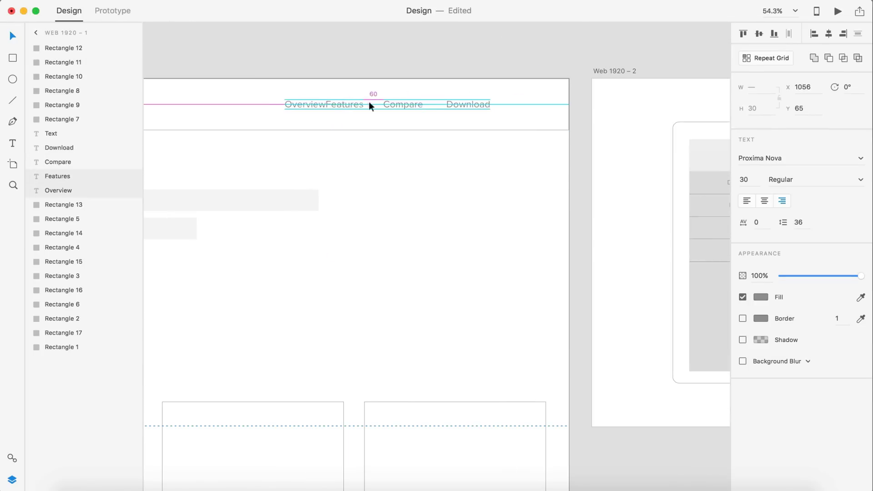
# Step: Drag the Features link into the evenly spaced nav row with Overview, Compare and Download
pyautogui.moveTo(369, 103); pyautogui.dragTo(545, 107)
pyautogui.scroll(-5, 593, 296)
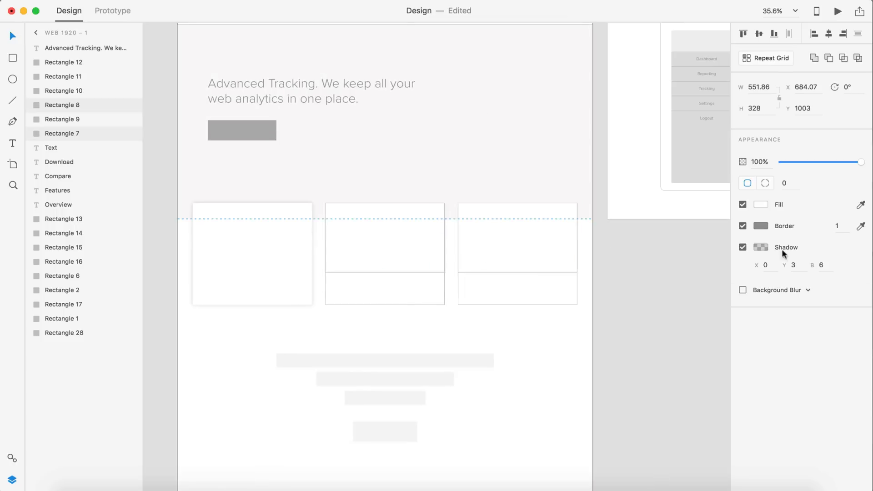
# Step: Reposition the right feature card's lower section
pyautogui.moveTo(478, 287); pyautogui.dragTo(396, 293)
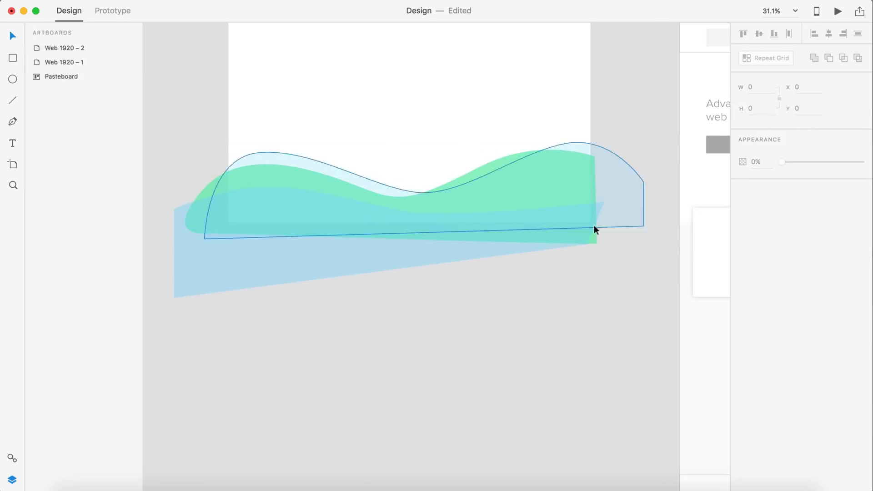
# Step: Edit the wave's anchor points and select the wave path for the hero background
pyautogui.doubleClick(593, 227)
pyautogui.click(237, 176)
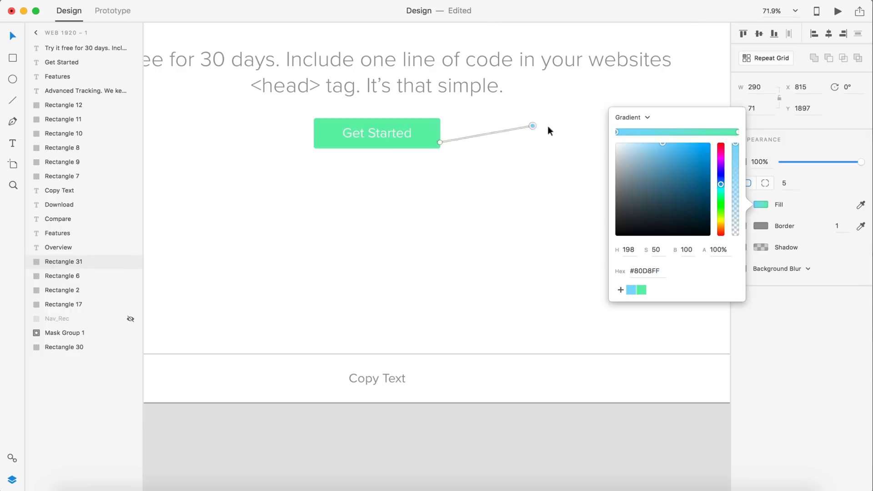
# Step: Stretch the Get Started button's blue-to-green gradient across its width
pyautogui.moveTo(548, 127); pyautogui.dragTo(569, 139)
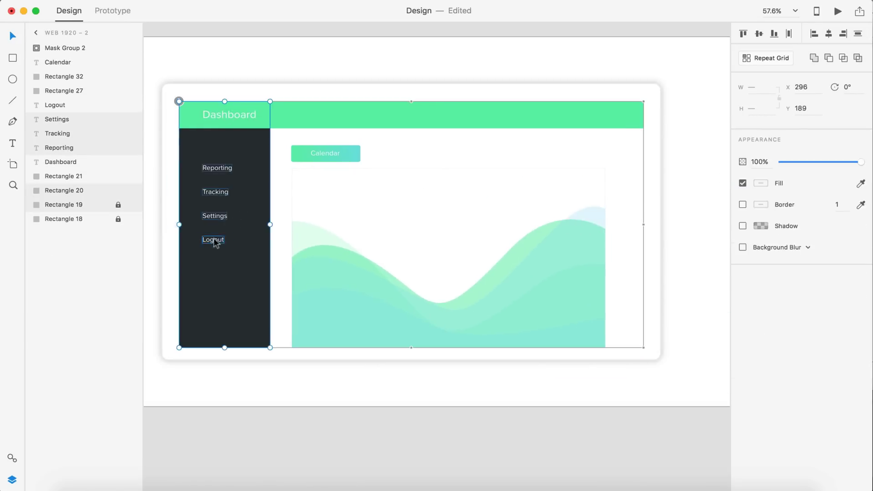
# Step: Move the grouped dashboard mockup onto the Web 1920 – 1 landing page hero
pyautogui.moveTo(214, 241); pyautogui.dragTo(620, 285)
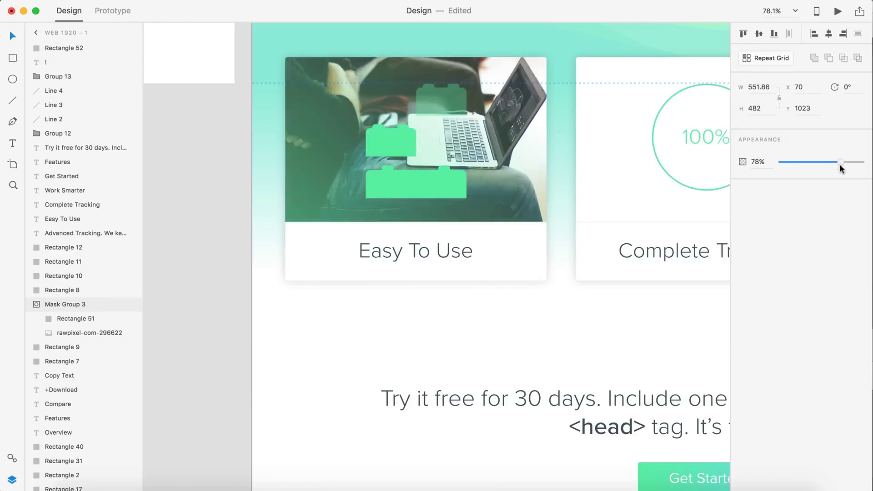
# Step: Stack the icon group above the card photo and fade the Complete Tracking photo
pyautogui.moveTo(58, 133); pyautogui.dragTo(51, 39)
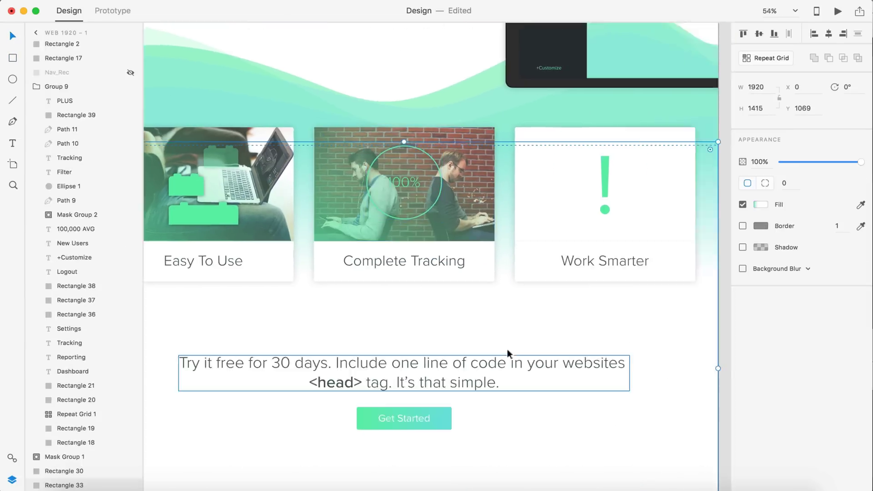
pyautogui.moveTo(841, 161); pyautogui.dragTo(818, 166)
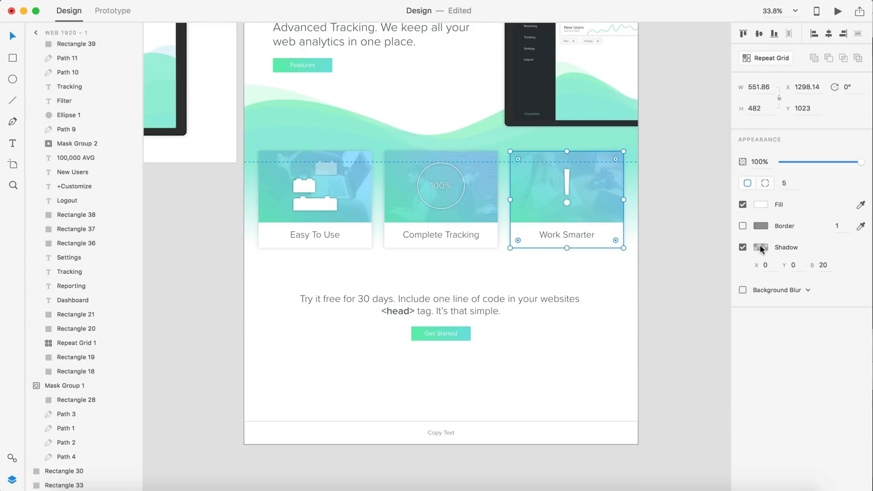
# Step: Select the Easy To Use feature card inside its group
pyautogui.click(246, 245)
pyautogui.doubleClick(279, 239)
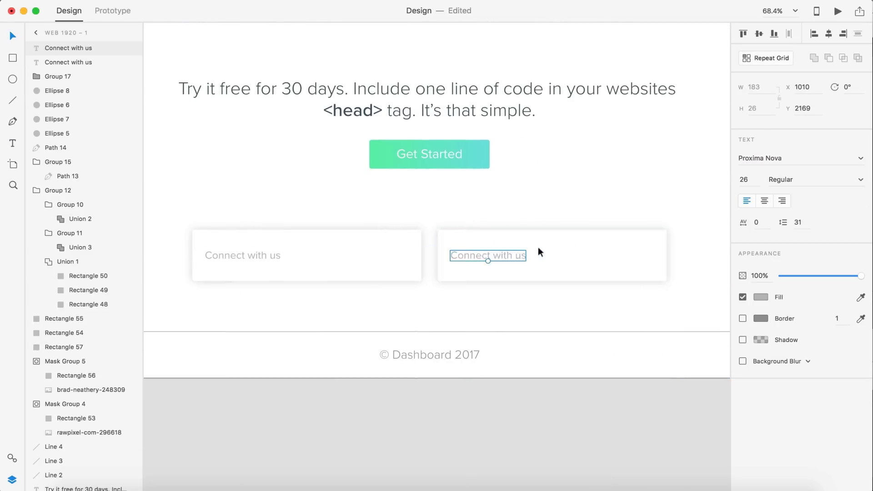
# Step: Scroll down the page and select the Join the community link card
pyautogui.scroll(-5, 385, 288)
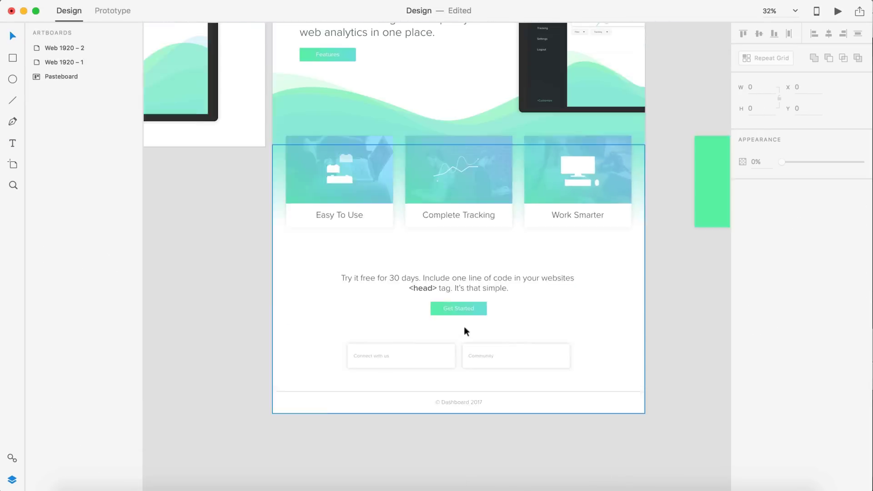
pyautogui.scroll(5, 401, 370)
pyautogui.scroll(-3, 401, 370)
pyautogui.click(500, 296)
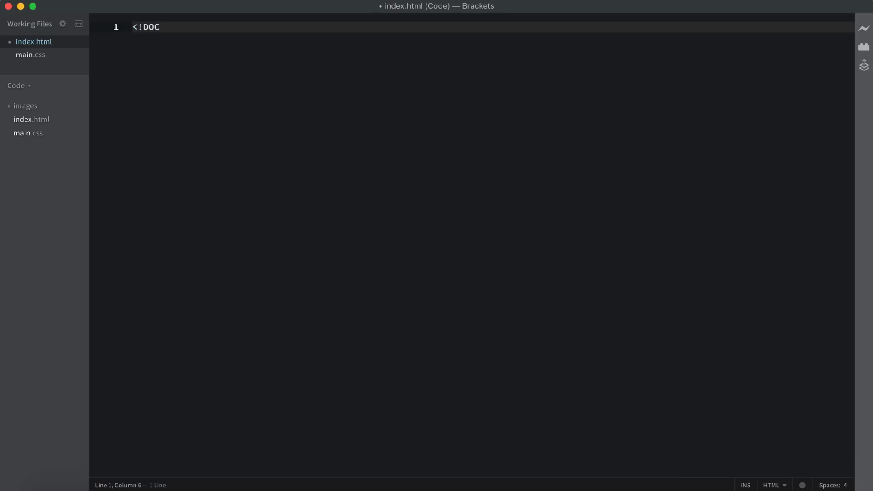
# Step: Write the DOCTYPE, html and head with a meta tag and main.css stylesheet link
pyautogui.write('TYPE html>')
pyautogui.press('Return')
pyautogui.write('<html>')
pyautogui.press('Return')
pyautogui.write('<head>')
pyautogui.press('Return')
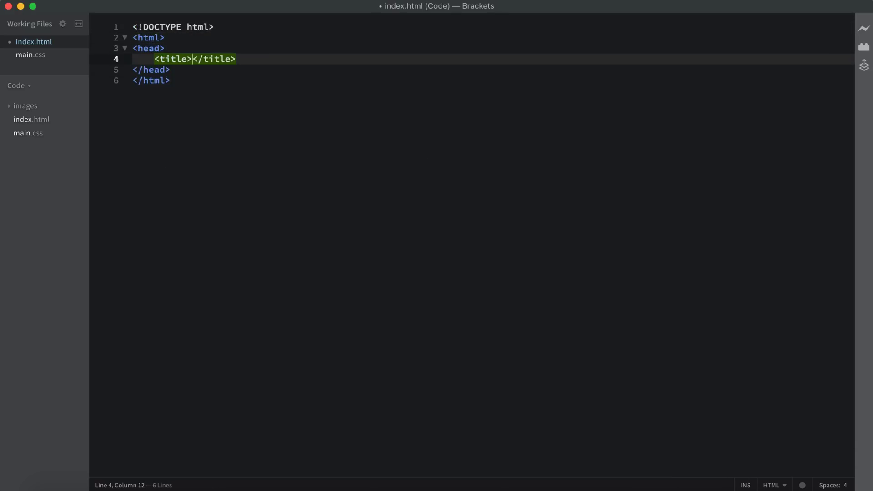
pyautogui.write('Dashboard Plus')
pyautogui.press('Return')
pyautogui.write('<meta charset="utf-8')
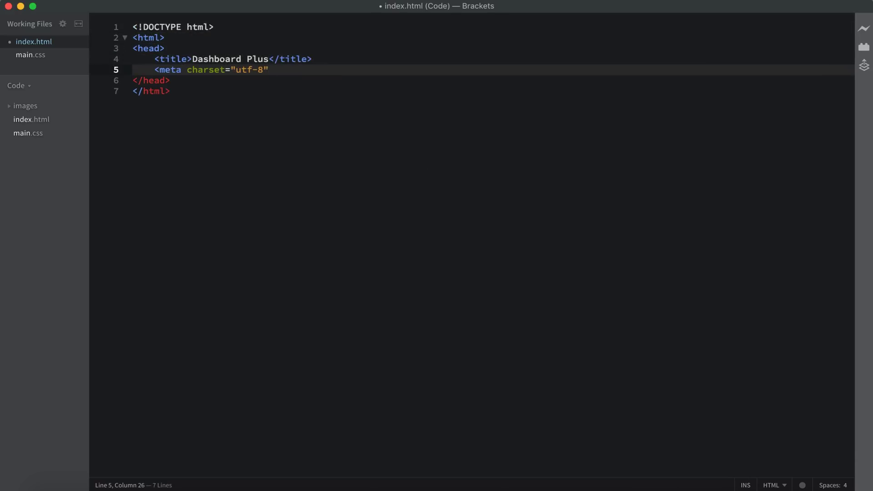
pyautogui.write('>')
pyautogui.press('Return')
pyautogui.write('<link type="s')
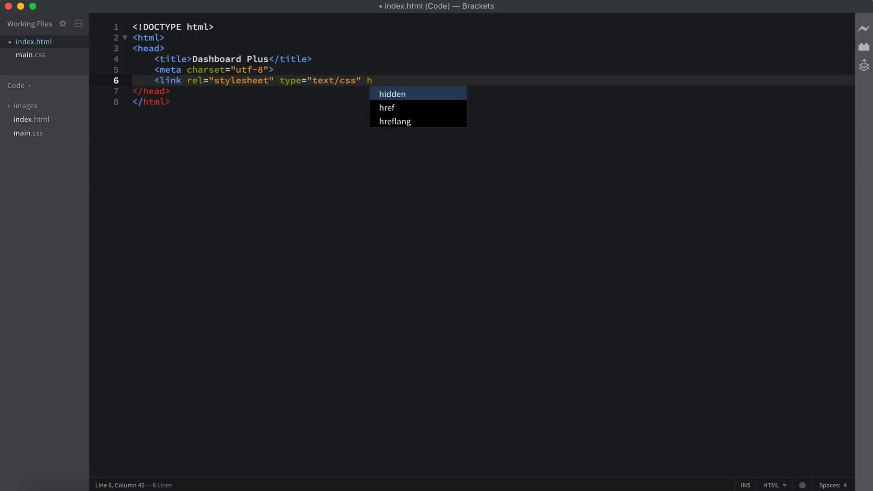
# Step: Open the body with a navSectionWrapper div holding an unordered link list
pyautogui.press('Down')
pyautogui.press('Return')
pyautogui.write('<body>')
pyautogui.press('Return')
pyautogui.write('<div class="navSectio')
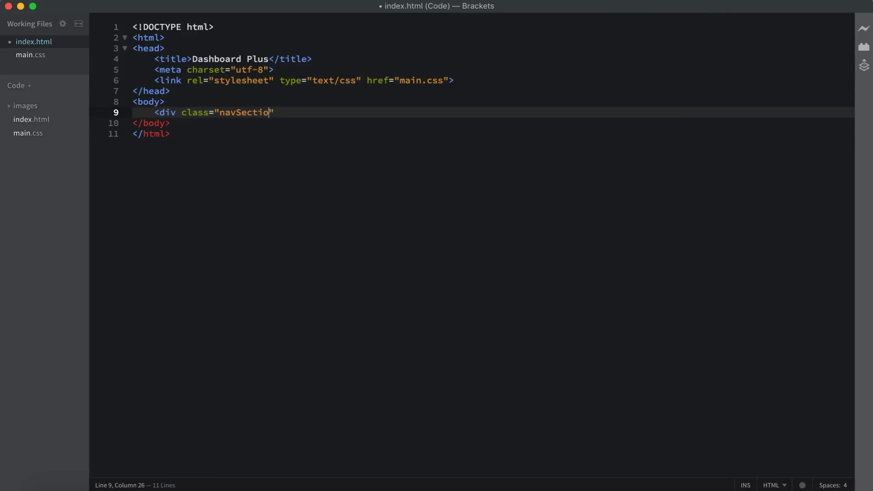
pyautogui.write('n"> <div class="navSectionWrapper"> <ul> <LI')
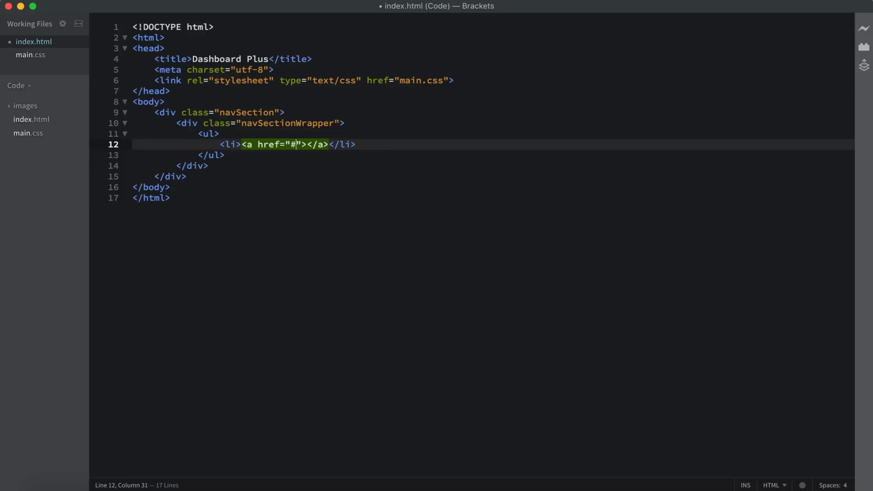
# Step: Duplicate list items for Overview, Features, Compare and +Download, removing the extra, then begin the logo line
pyautogui.press('super+d')
pyautogui.press('super+d')
pyautogui.press('super+d')
pyautogui.press('Right')
pyautogui.press('Right')
pyautogui.write('<span>')
pyautogui.press('Up')
pyautogui.press('Up')
pyautogui.press('Up')
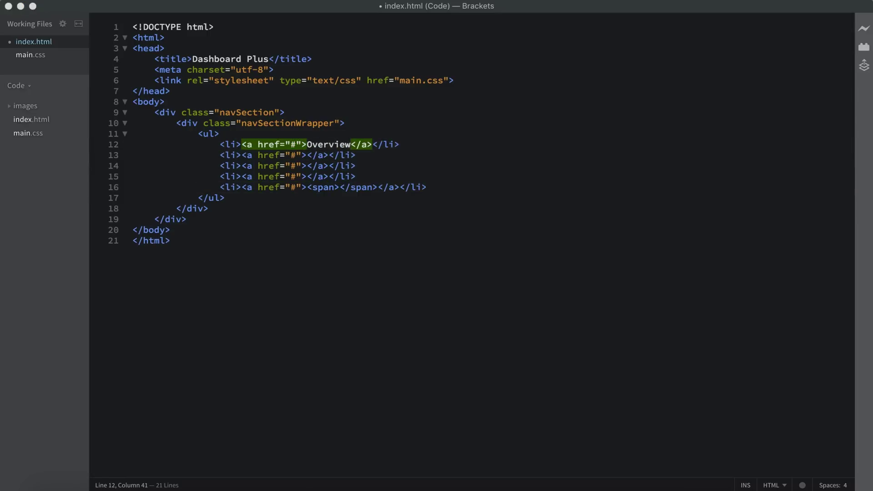
pyautogui.press('super+shift+d')
pyautogui.press('Up')
pyautogui.press('Up')
pyautogui.press('Up')
pyautogui.press('super+shift+Return')
pyautogui.write('<')
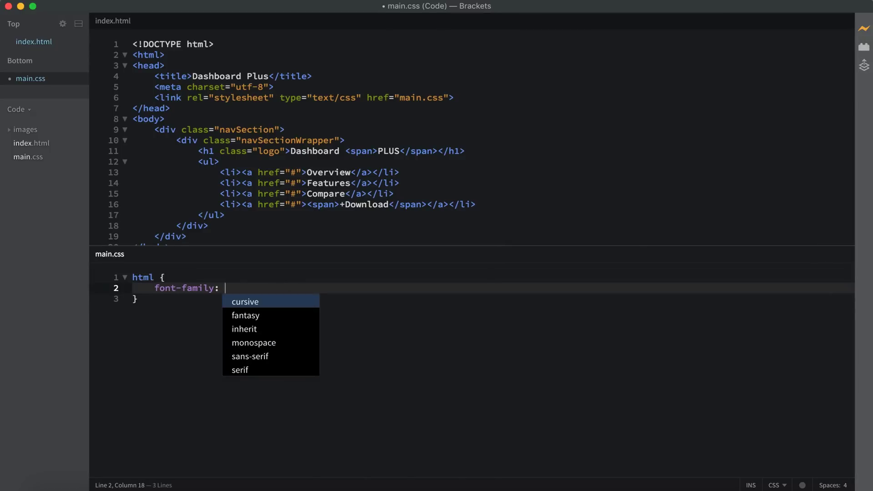
# Step: Finish the html font rule and add a reset: margin, padding, border 0, font-size 100%
pyautogui.write(';')
pyautogui.press('Down')
pyautogui.press('Return')
pyautogui.press('Return')
pyautogui.write('margin: 0;')
pyautogui.press('Return')
pyautogui.write('p')
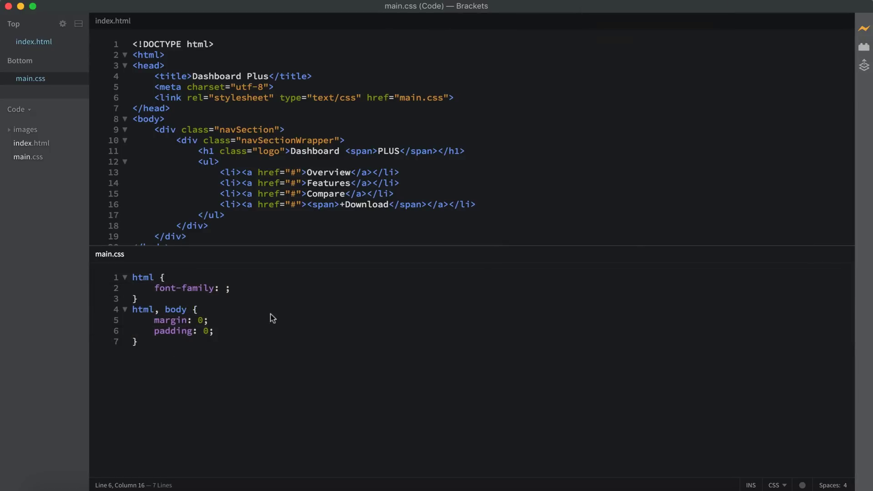
pyautogui.write('margin: 0; padding: 0; border: 0; outline: 0')
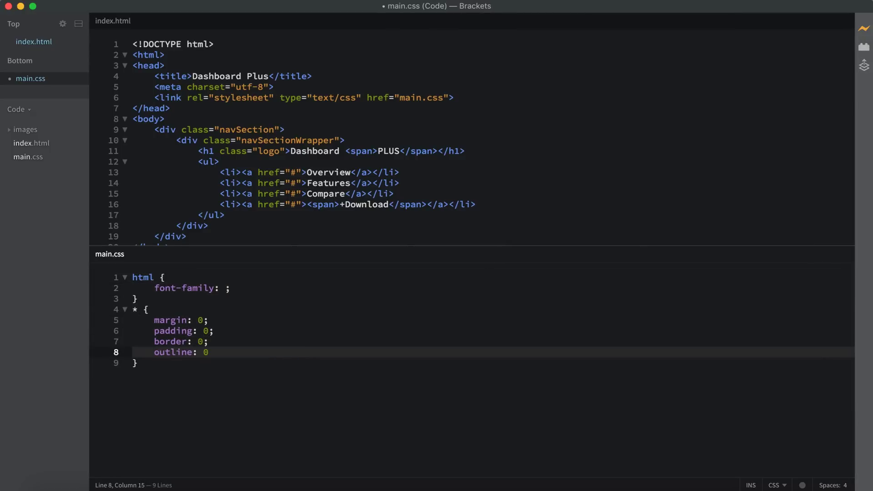
pyautogui.write('; font-size: 100%; vertical-align: baseline; back')
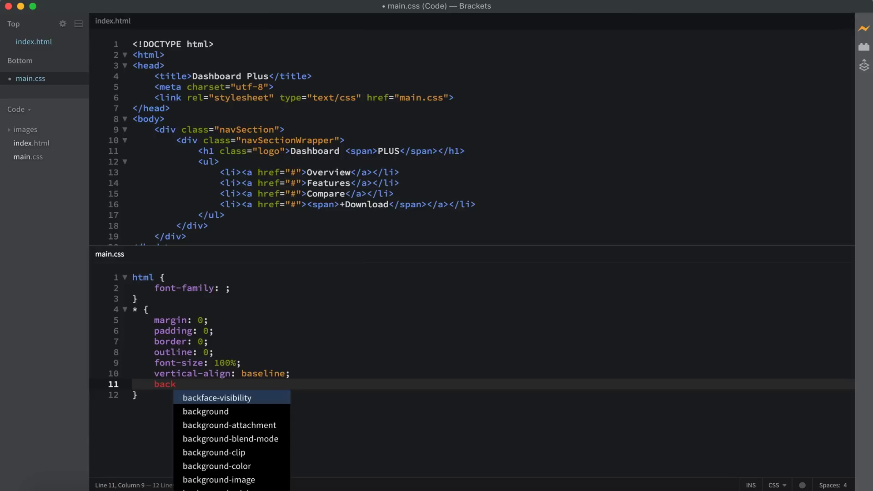
pyautogui.press('BackSpace')
pyautogui.press('BackSpace')
pyautogui.press('BackSpace')
pyautogui.press('Down')
# Step: Add a .clearfix:after rule with display block, content " " and clear both
pyautogui.write('.clearfix:after {     display: block;     content: ')
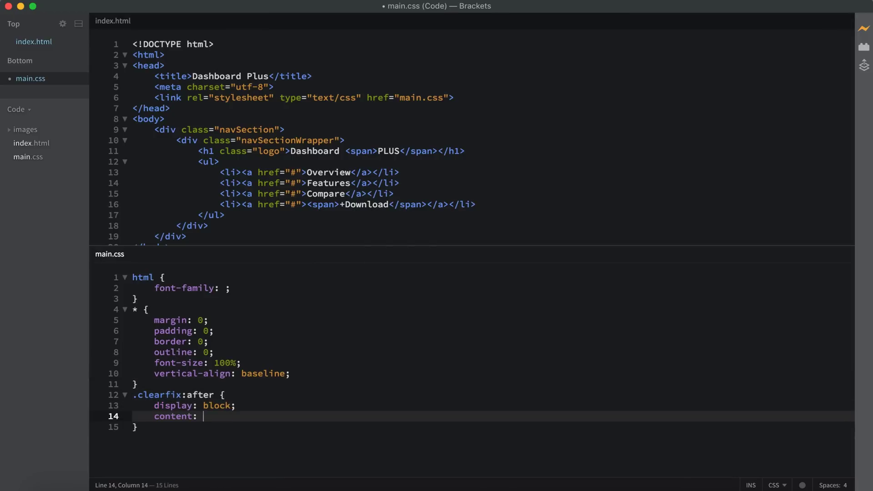
pyautogui.write('" ";     clear: both')
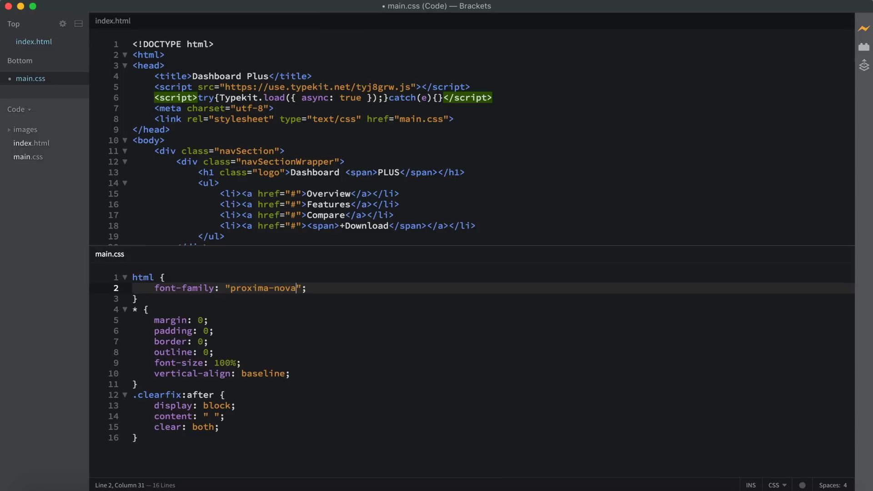
pyautogui.press('Return')
pyautogui.write('fo')
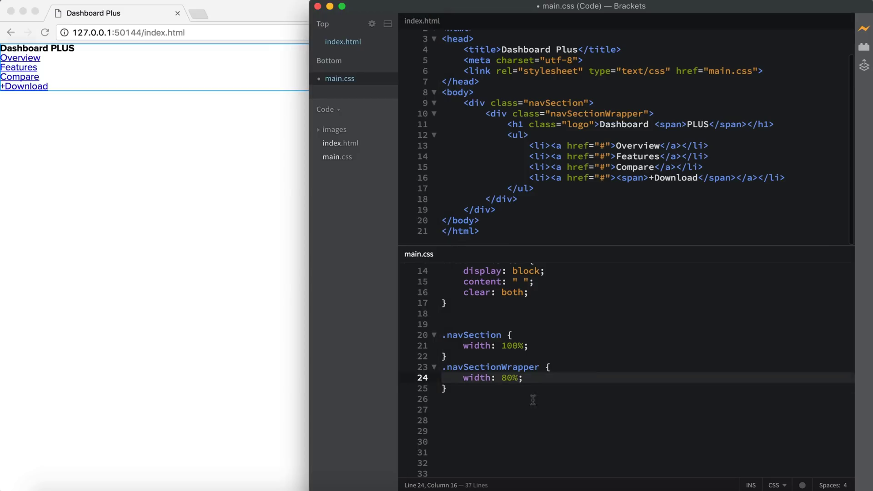
# Step: Remove the bullets from the nav list with list-style: none
pyautogui.scroll(-2, 516, 406)
pyautogui.click(460, 360)
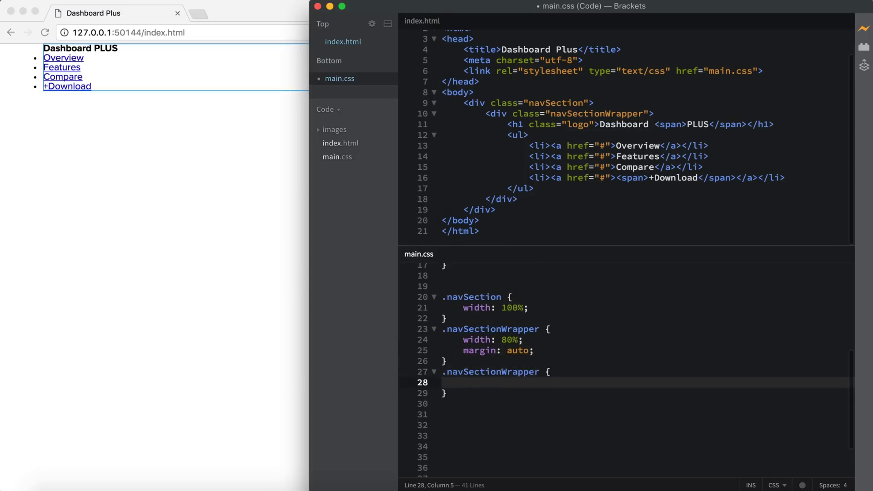
pyautogui.write('list-style: none;')
pyautogui.press('Return')
pyautogui.write('di')
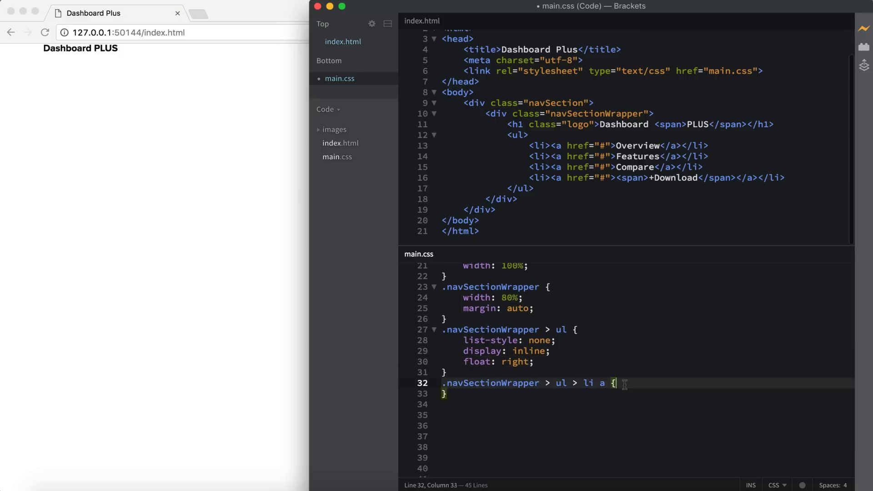
# Step: Give the nav list items the navSection line-height and float them left
pyautogui.tripleClick(569, 294)
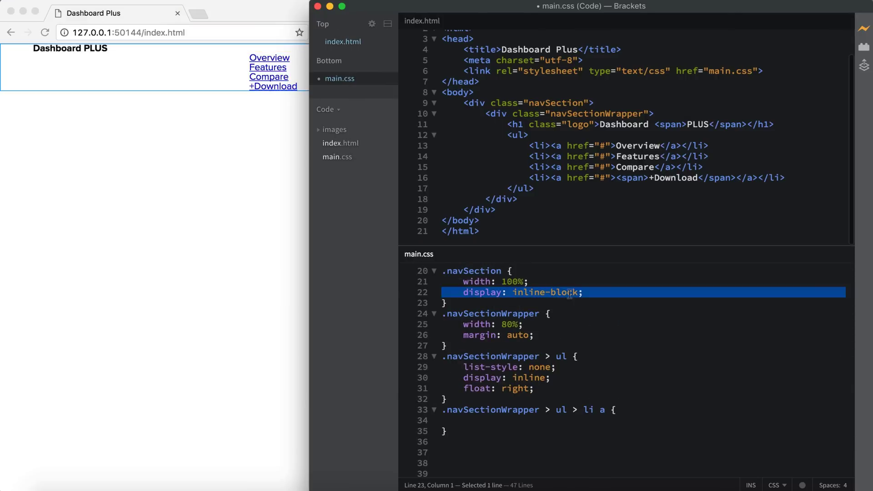
pyautogui.click(600, 292)
pyautogui.press('Return')
pyautogui.write('line-height: 7800px;')
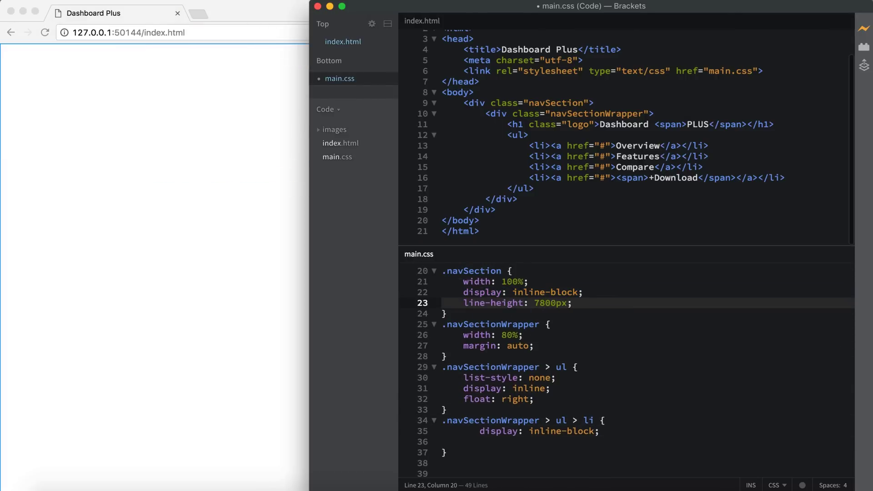
pyautogui.hotkey('ctrl', 'c')
pyautogui.click(505, 431)
pyautogui.press('End')
pyautogui.press('Return')
pyautogui.hotkey('ctrl', 'v')
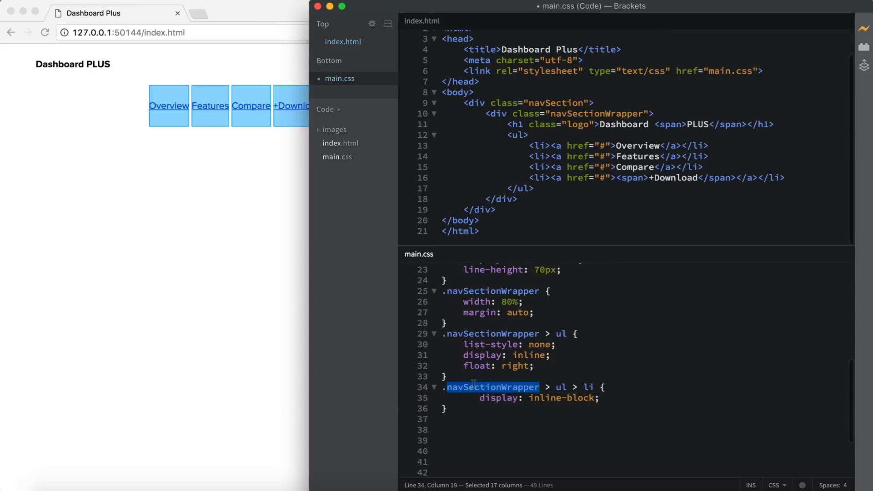
pyautogui.write('float: left;')
# Step: Add a nav link rule with text-decoration: none and a margin for spacing
pyautogui.click(244, 306)
pyautogui.click(598, 407)
pyautogui.hotkey('ctrl', 'v')
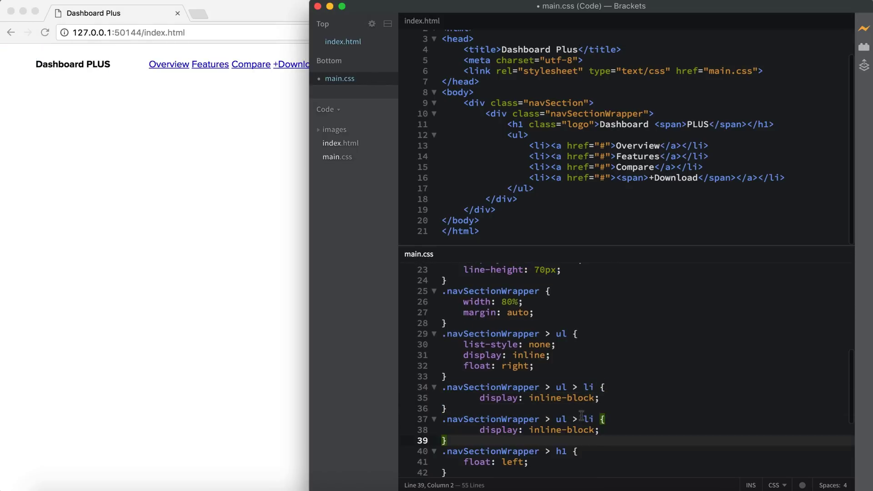
pyautogui.write('text-decoration: none;')
pyautogui.press('Return')
pyautogui.press('End')
pyautogui.press('Return')
pyautogui.write('margin: ')
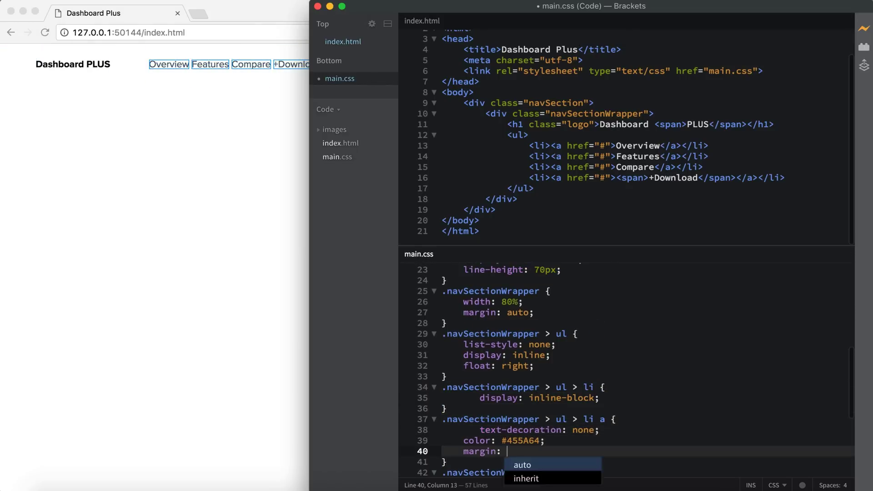
pyautogui.write('font-weight: 2')
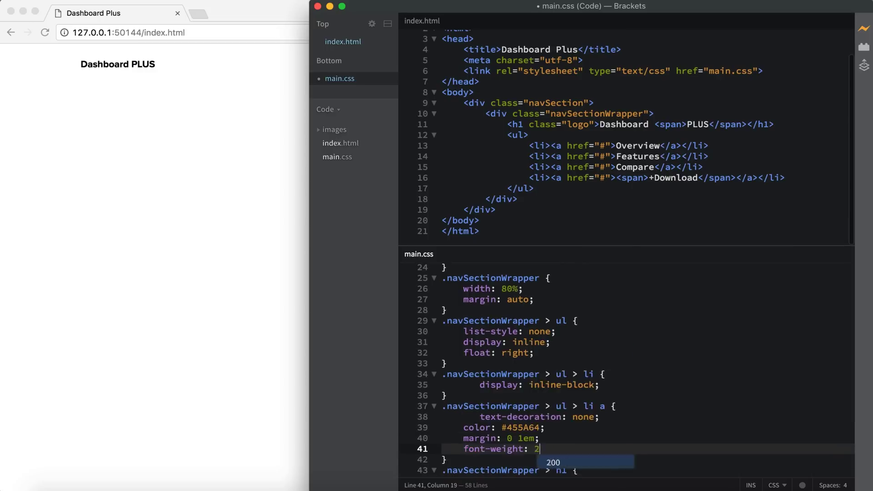
# Step: Set the logo heading font size to 25px
pyautogui.hotkey('shift', 'Home')
pyautogui.press('BackSpace')
pyautogui.press('Down')
pyautogui.press('Down')
pyautogui.press('Down')
pyautogui.press('End')
pyautogui.press('Return')
pyautogui.write('font-size: ')
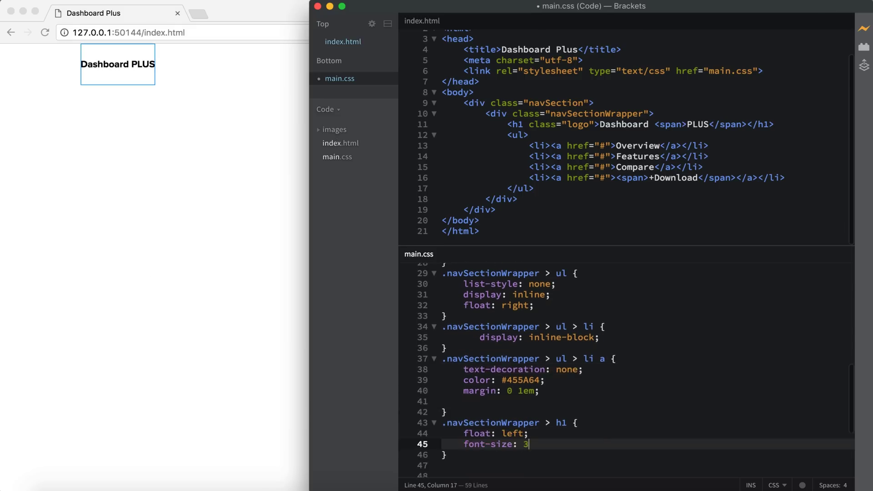
pyautogui.write('25px;')
pyautogui.hotkey('ctrl', 'd')
pyautogui.press('Tab')
pyautogui.write('.navSectionWrapper > h1 span {')
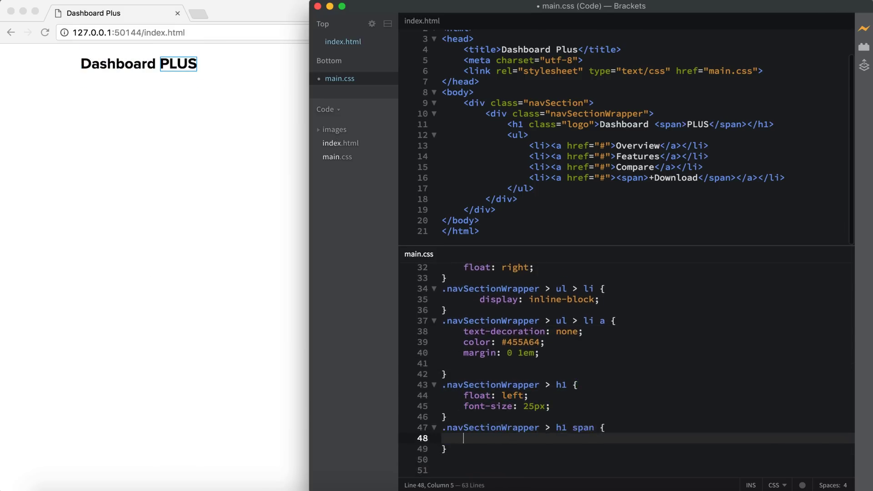
# Step: Make the PLUS span #69F0AE at weight 200 and colour +Download #69F0AE
pyautogui.write('color: #69F0AE;')
pyautogui.press('Return')
pyautogui.write('font-weight: 200')
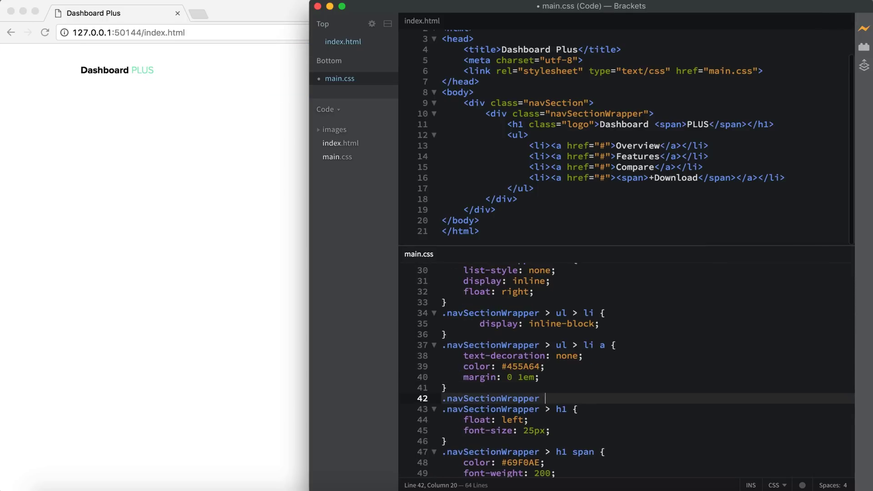
pyautogui.write(' {')
pyautogui.press('Return')
pyautogui.write('font-weight: 200;')
pyautogui.press('Return')
pyautogui.write('color: #69F0AE;')
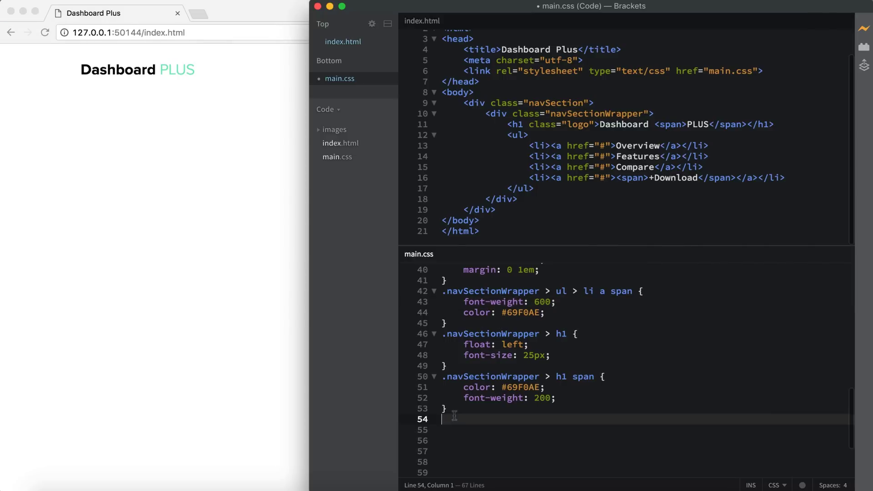
# Step: Add landing section wrapper divs with the heading 'Advanced Tracking. We keep all your web analytics in one place.'
pyautogui.click(530, 210)
pyautogui.press('Return')
pyautogui.write('<div')
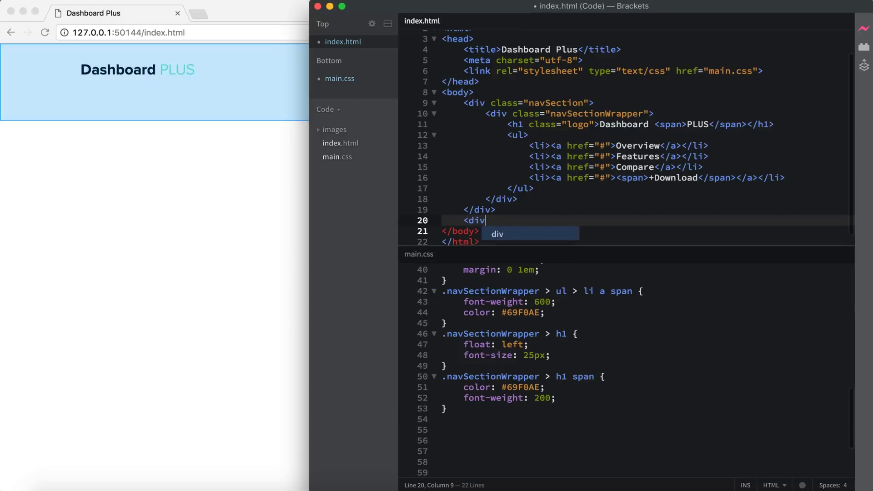
pyautogui.write(' class="')
pyautogui.write('landingSectionWrapper">')
pyautogui.write('clearfix')
pyautogui.press('Return')
pyautogui.write('<div class="')
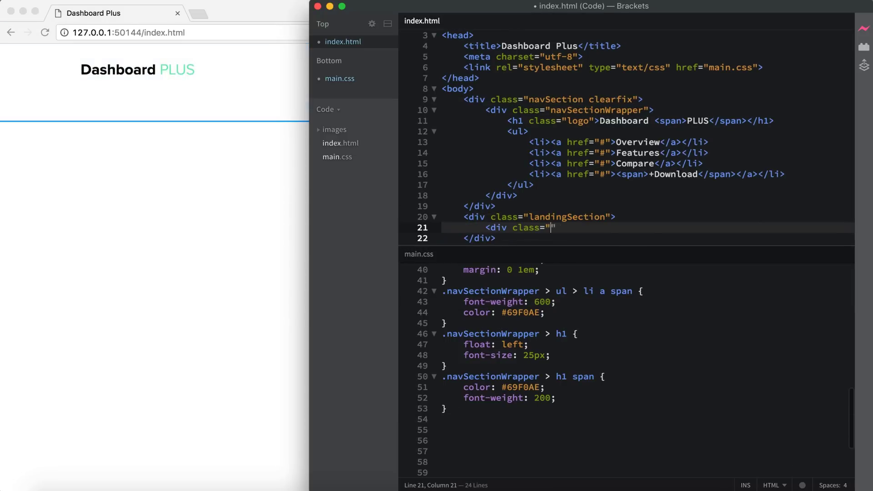
pyautogui.write('landingSectionWrapper">')
pyautogui.press('Return')
pyautogui.press('Return')
pyautogui.write('<hq>')
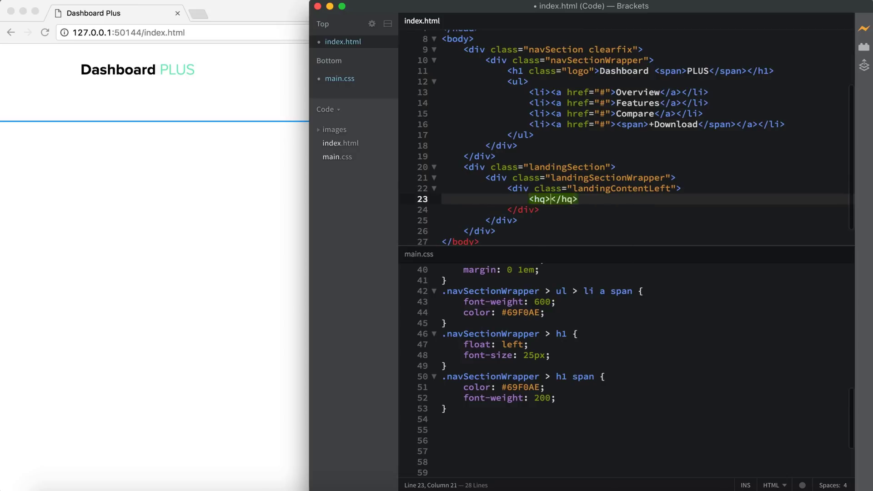
pyautogui.write('Advanced Tracking. We keep all your web analytics in one place.')
pyautogui.press('End')
pyautogui.press('Return')
pyautogui.write('<')
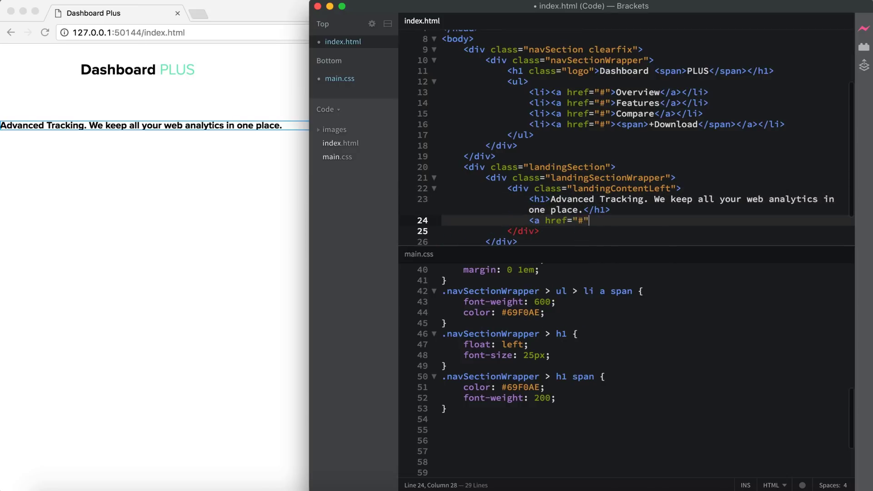
# Step: Create a .btnOne rule with no underline, white text and a pasted gradient background
pyautogui.click(462, 372)
pyautogui.write('.btnOne')
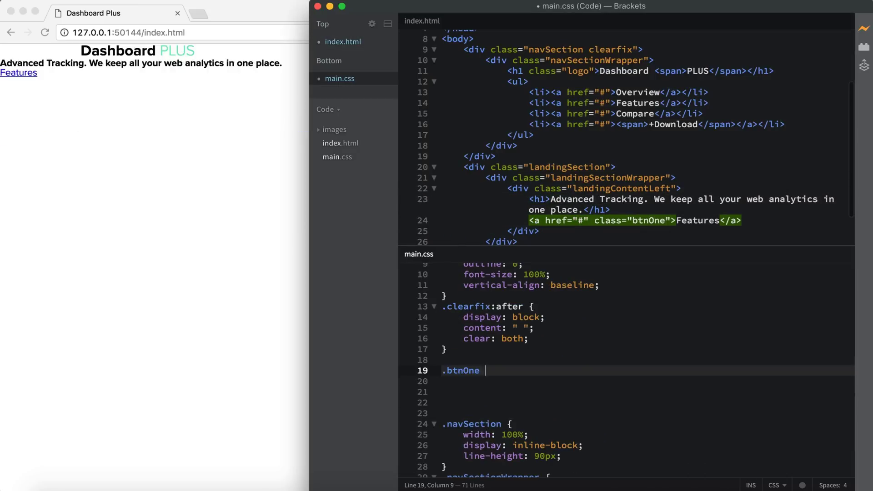
pyautogui.write(' {     text-decoration: none;     color: white;     background-c')
pyautogui.press('Return')
pyautogui.press('super+s')
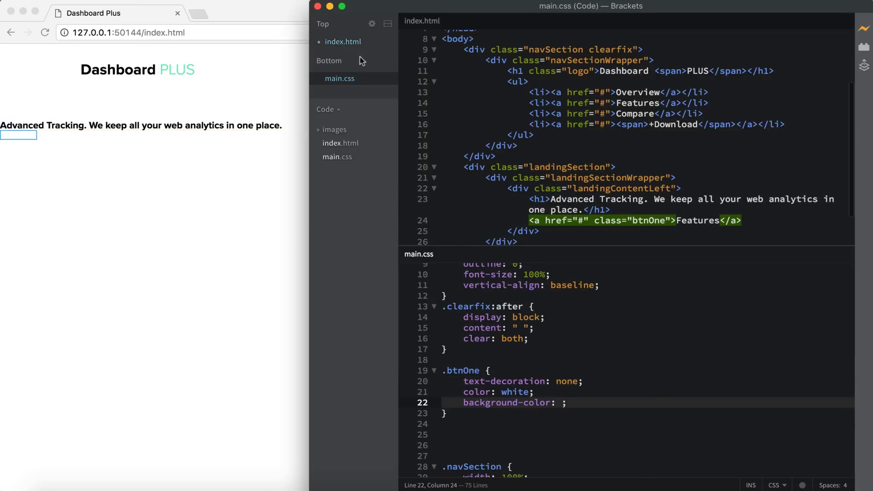
pyautogui.press('super+v')
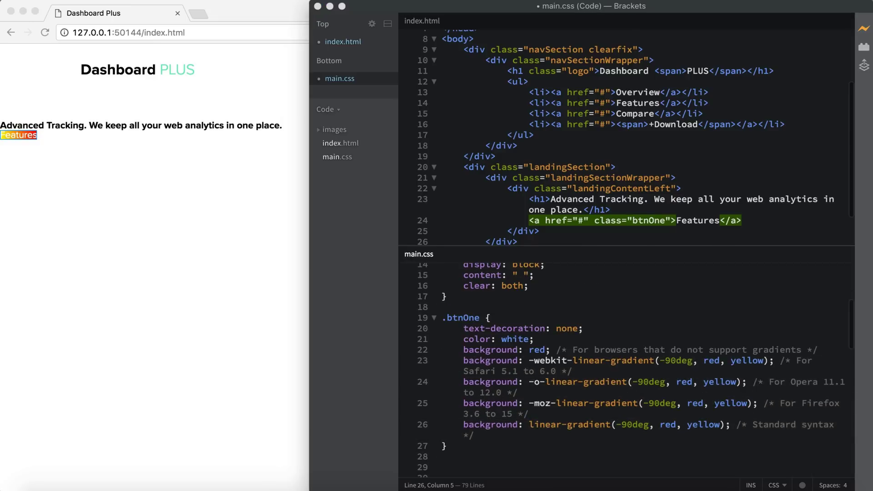
# Step: Recolour the gradient #80D8FF to #69F0AE, add padding and a 3px border-radius
pyautogui.doubleClick(536, 350)
pyautogui.press('super+v')
pyautogui.scroll(-2, 719, 338)
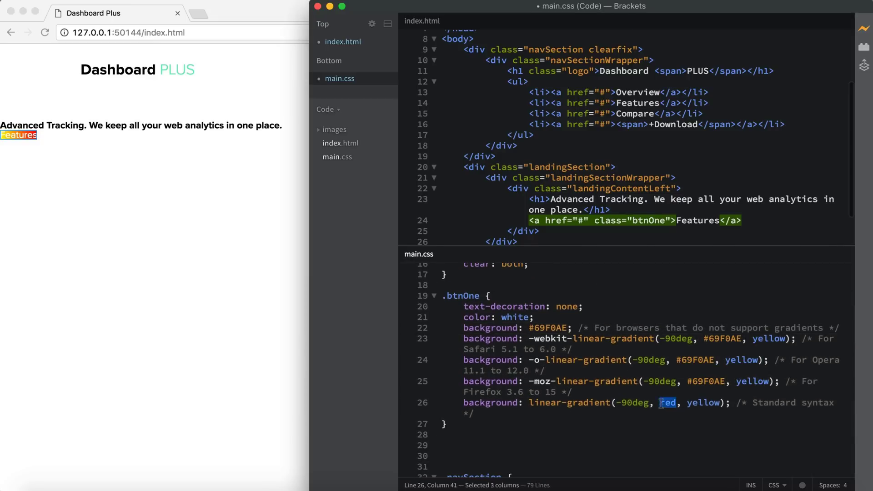
pyautogui.press('super+v')
pyautogui.press('super+v')
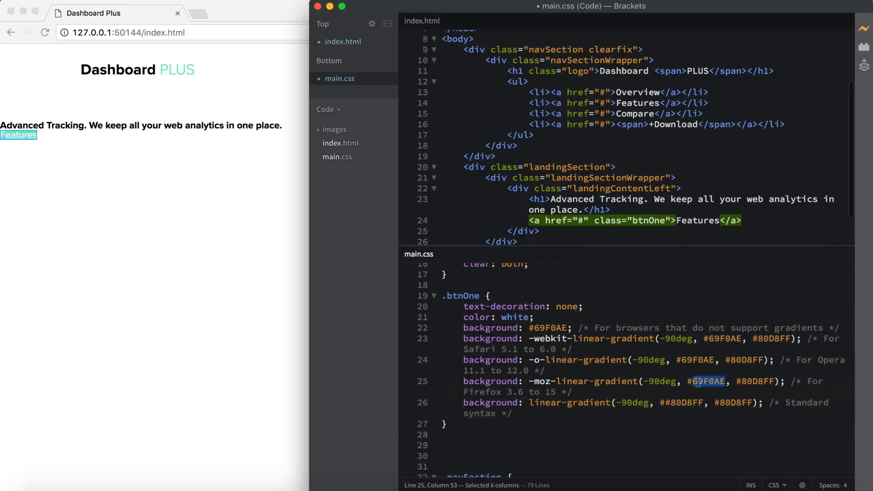
pyautogui.press('super+v')
pyautogui.press('super+v')
pyautogui.press('super+v')
pyautogui.press('super+v')
pyautogui.press('Return')
pyautogui.write('padding: 1')
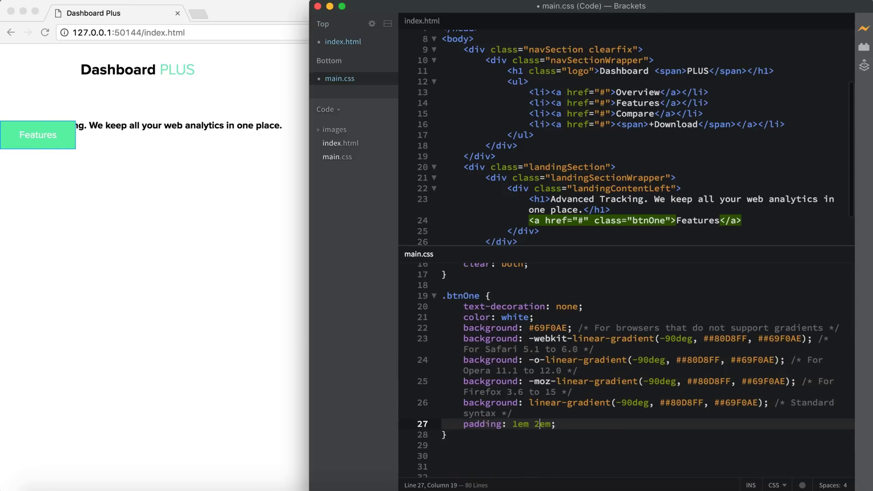
pyautogui.press('Return')
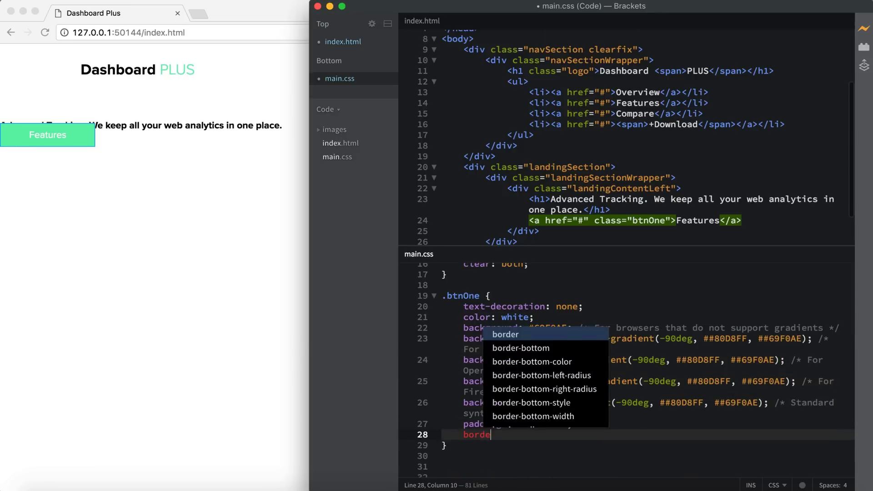
pyautogui.write('border-radius: 3px;')
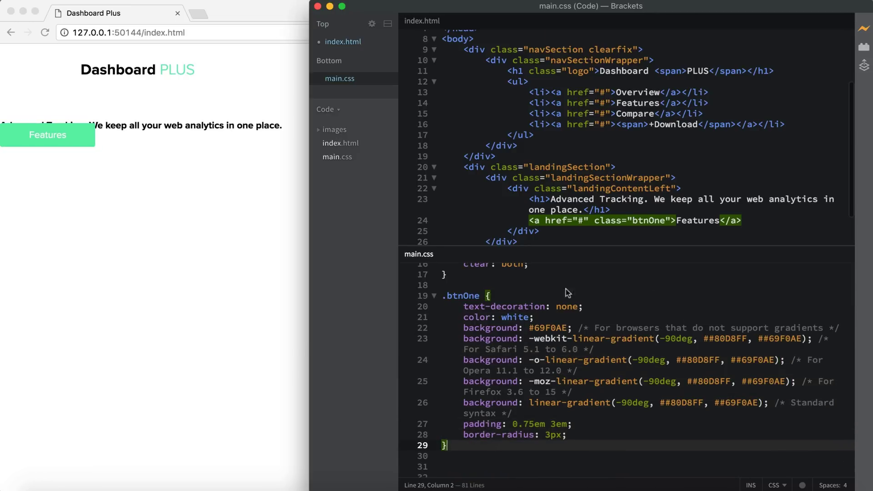
pyautogui.scroll(-15, 474, 341)
pyautogui.write('.landingSectionWrapper {')
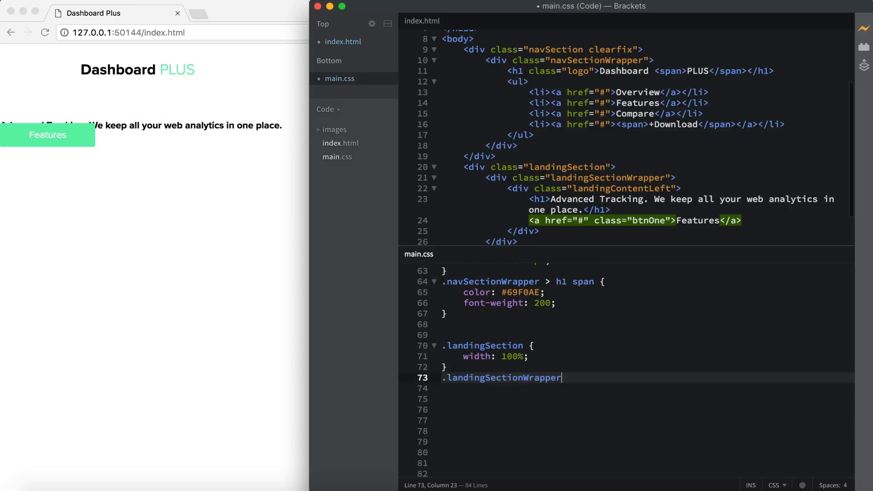
# Step: Add a landing h1 rule with font size and grey #455A64 text, then save
pyautogui.hotkey('ctrl', 'v')
pyautogui.write('h1 {')
pyautogui.press('Return')
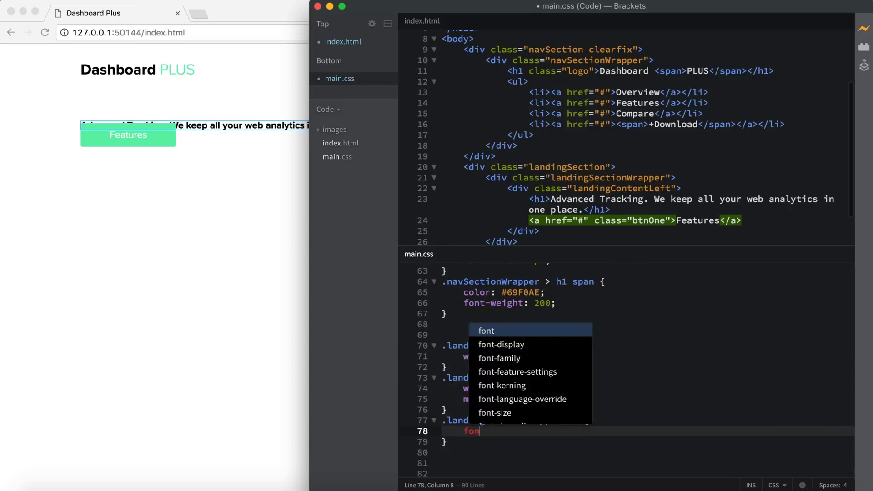
pyautogui.write('font-size: 20px;')
pyautogui.press('Return')
pyautogui.write('fon')
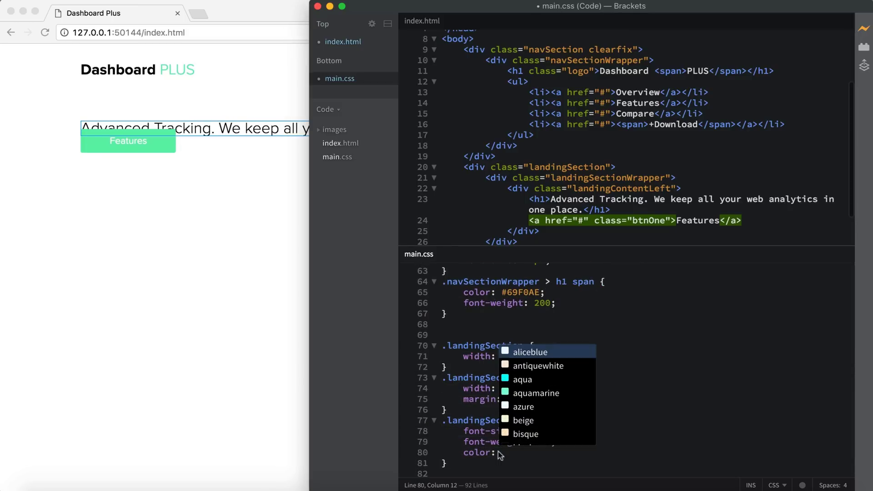
pyautogui.write('#455A64;')
pyautogui.scroll(-2, 495, 432)
pyautogui.click(493, 406)
pyautogui.hotkey('ctrl', 's')
pyautogui.write('margin: 1em 0;')
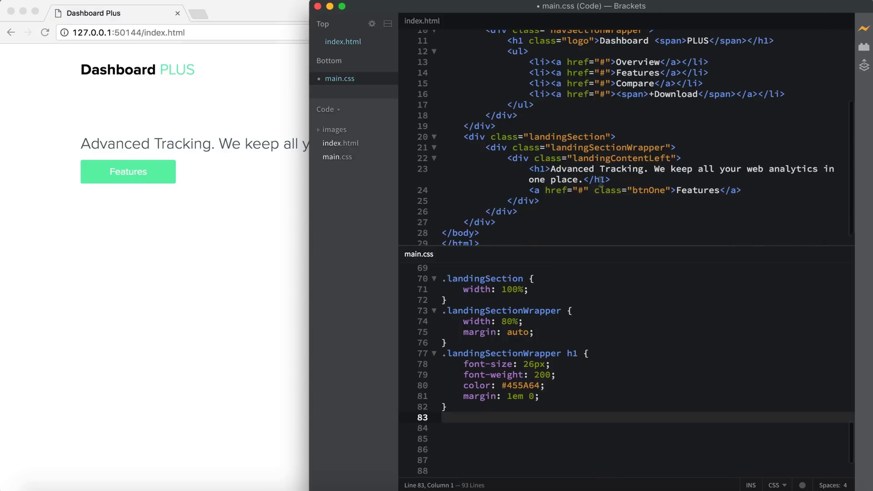
# Step: Give the heading 35px line-height, anchor the background at bottom, and pad the wrapper vertically
pyautogui.press('Return')
pyautogui.write('line-height: 35px;')
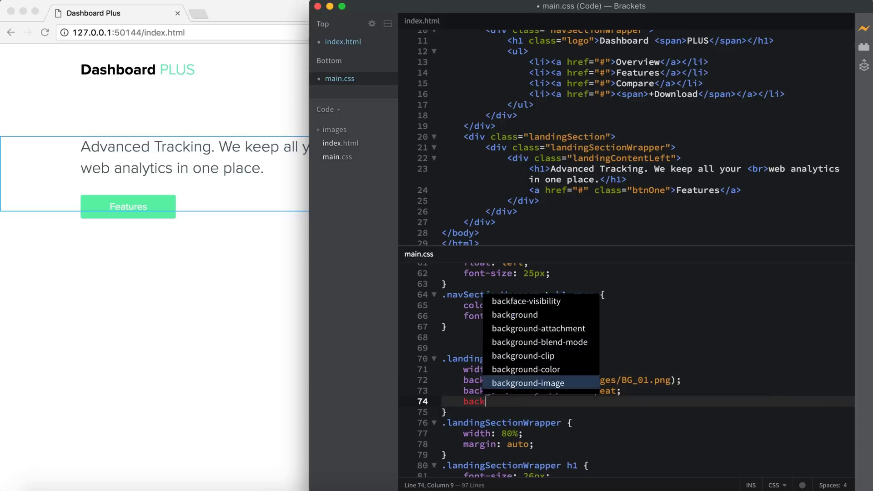
pyautogui.press('Return')
pyautogui.write('background-position: bottom;')
pyautogui.press('Down')
pyautogui.press('Down')
pyautogui.press('Down')
pyautogui.press('End')
pyautogui.press('Return')
pyautogui.write('padding: 3em 0 3em 0;')
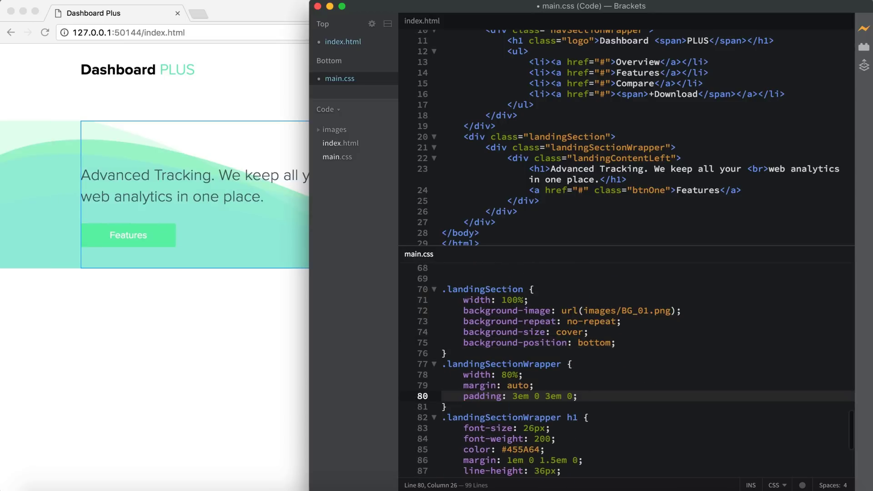
pyautogui.write('9')
pyautogui.press('BackSpace')
# Step: Position the dashboard image absolutely with right and top offsets
pyautogui.write('27')
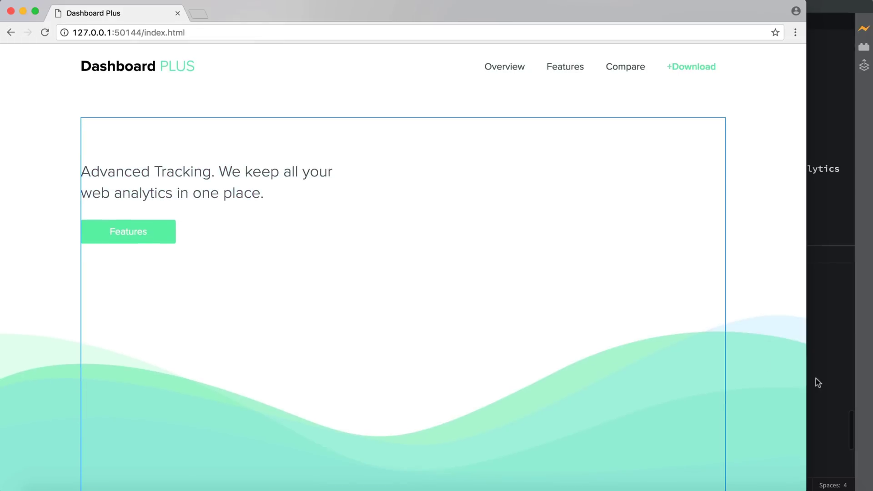
pyautogui.scroll(-2, 584, 396)
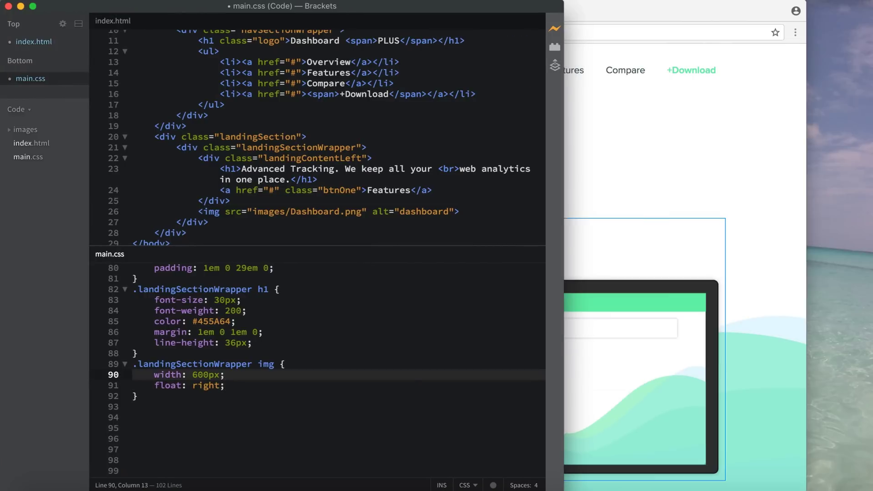
pyautogui.write('position: absolute;')
pyautogui.press('Return')
pyautogui.write('right: 0;')
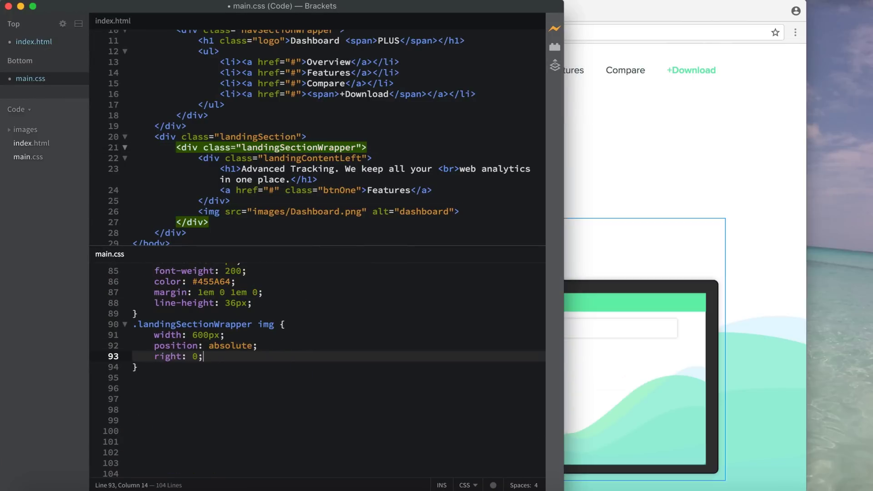
pyautogui.press('Return')
pyautogui.write('top: 0;')
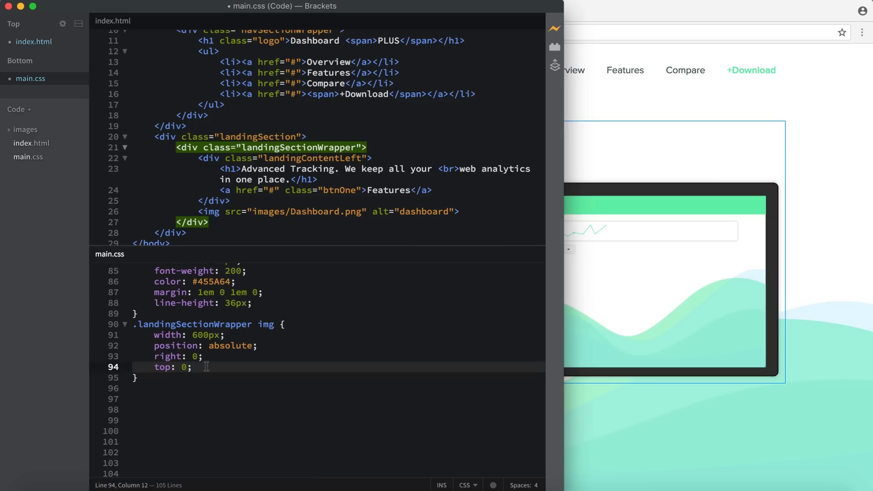
pyautogui.doubleClick(195, 356)
pyautogui.write('-300px')
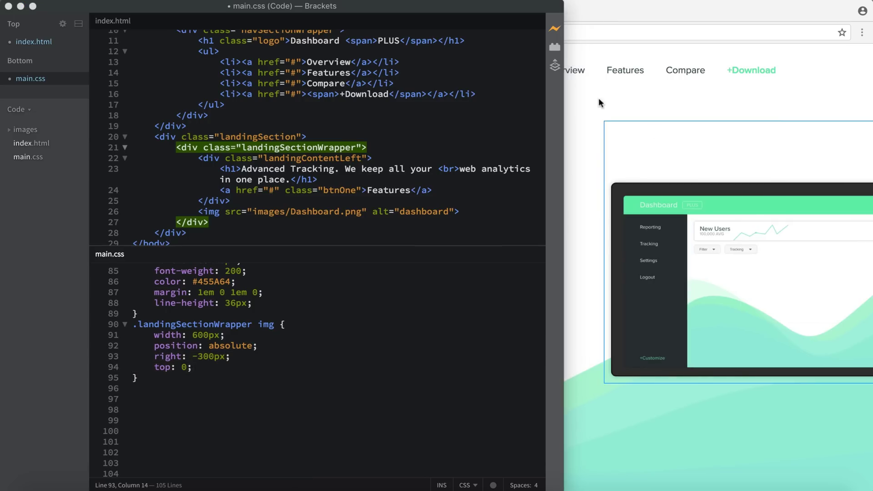
# Step: Tweak the dashboard image's right and top offsets to around -400px and -100px
pyautogui.click(356, 409)
pyautogui.doubleClick(209, 356)
pyautogui.write('400')
pyautogui.doubleClick(185, 367)
pyautogui.write('-100px')
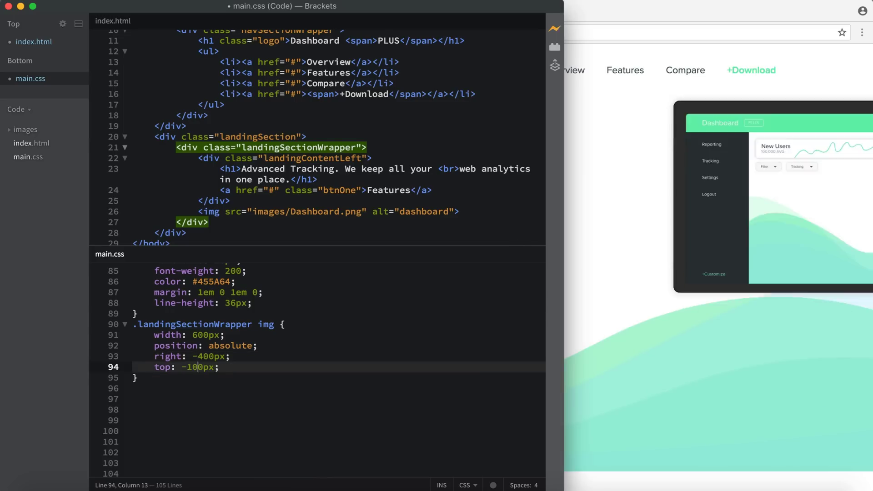
pyautogui.press('Down')
pyautogui.press('Down')
pyautogui.press('BackSpace')
pyautogui.write('5')
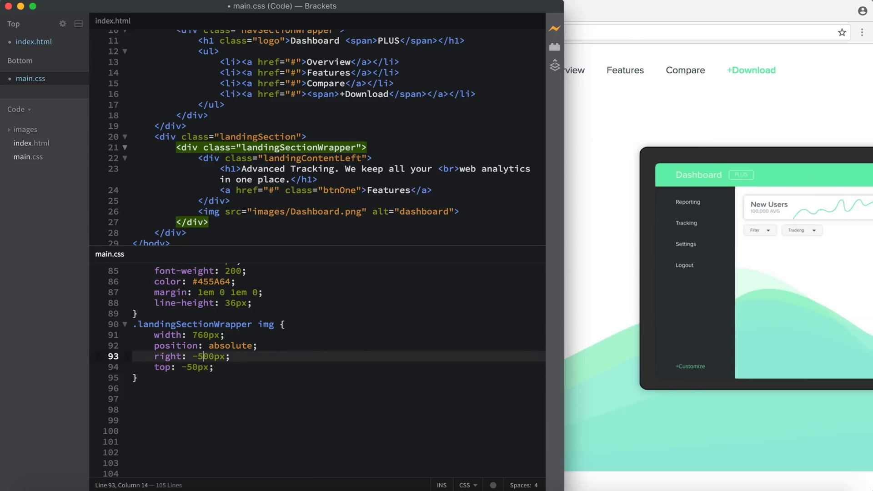
# Step: Check the browser preview, then set the image to 900px wide, right -520px, top -120px
pyautogui.click(625, 347)
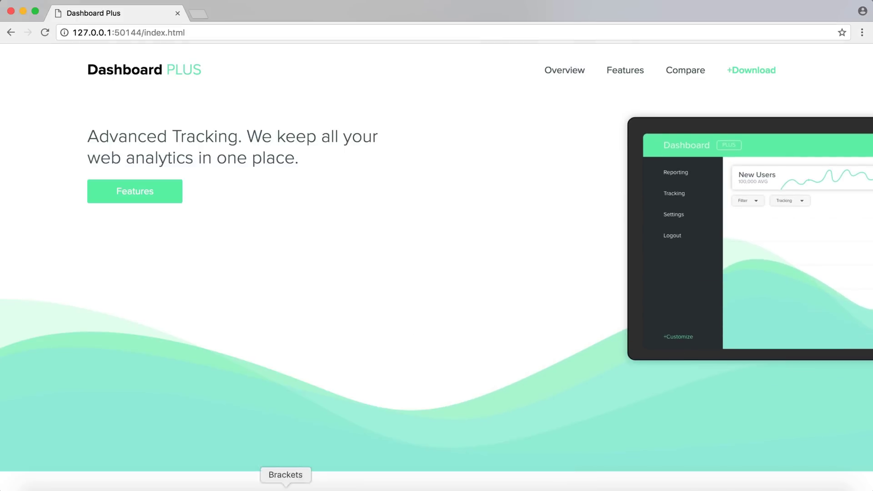
pyautogui.click(285, 484)
pyautogui.scroll(-5, 222, 399)
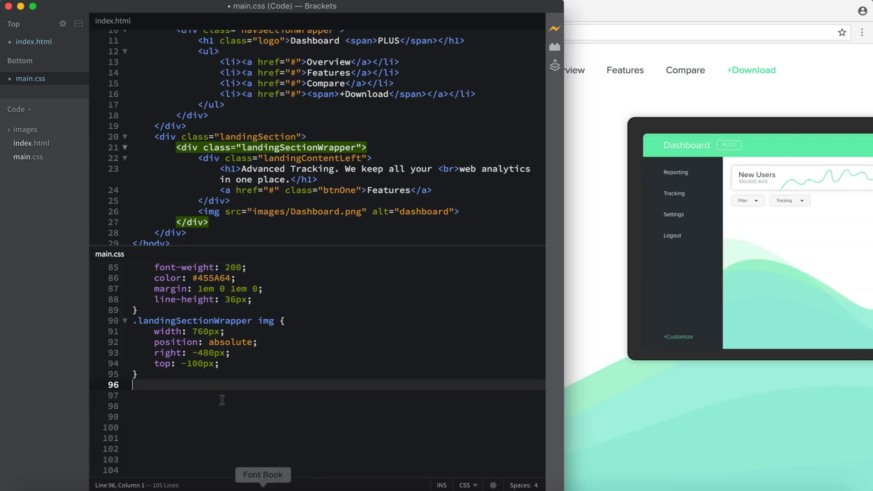
pyautogui.click(203, 332)
pyautogui.press('BackSpace')
pyautogui.press('BackSpace')
pyautogui.write('90')
pyautogui.click(209, 352)
pyautogui.press('BackSpace')
pyautogui.press('BackSpace')
pyautogui.write('52')
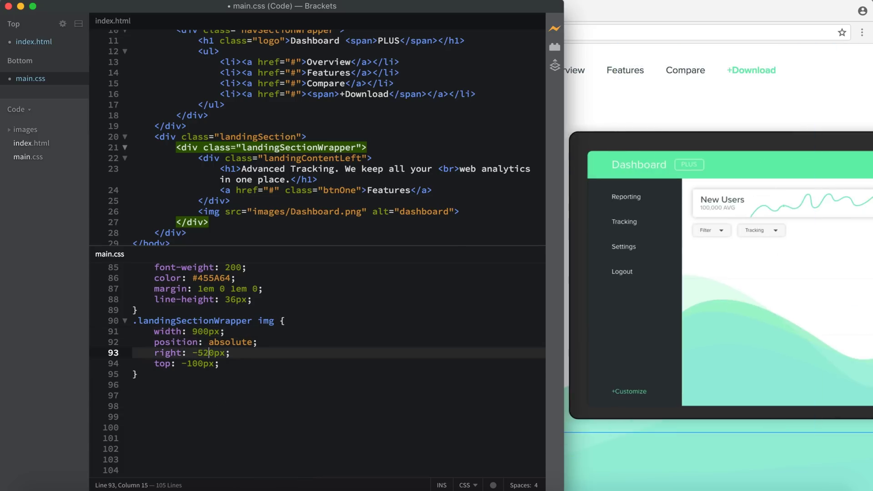
pyautogui.click(197, 364)
pyautogui.press('BackSpace')
pyautogui.press('BackSpace')
pyautogui.write('12')
# Step: Set the landing wrapper's top padding to 3em and start a line for the infoSection div
pyautogui.scroll(5, 208, 350)
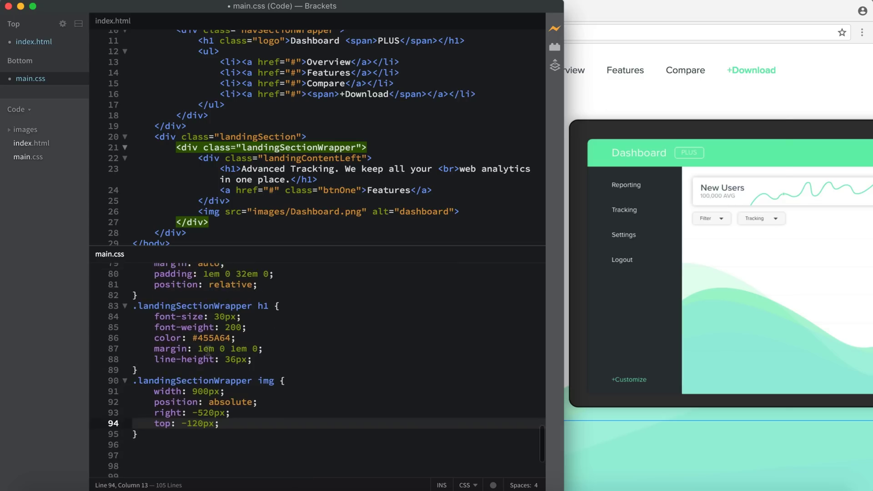
pyautogui.scroll(3, 208, 350)
pyautogui.click(209, 306)
pyautogui.press('BackSpace')
pyautogui.write('3')
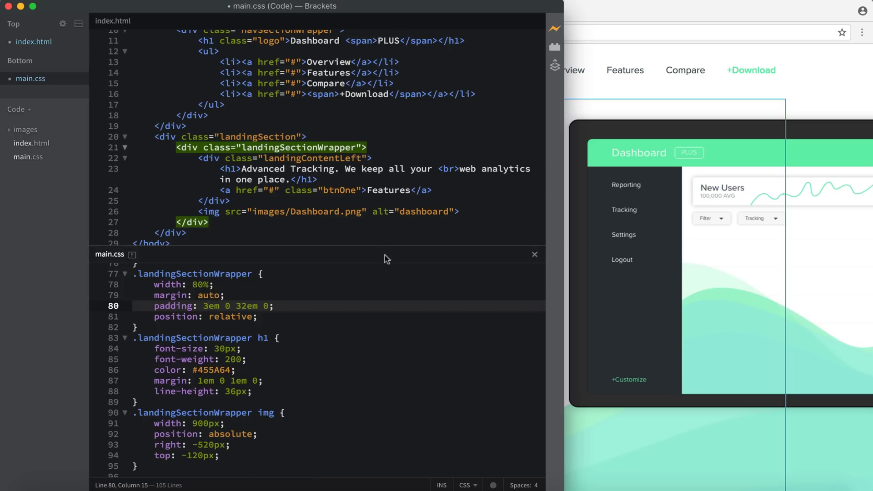
pyautogui.scroll(-5, 386, 318)
pyautogui.click(191, 232)
pyautogui.press('Return')
# Step: Add nested infoSection, infoSectionWrapper and infoItem divs holding an image and an 'Easy To Use' h2
pyautogui.write('<div class="infoSection"></div>')
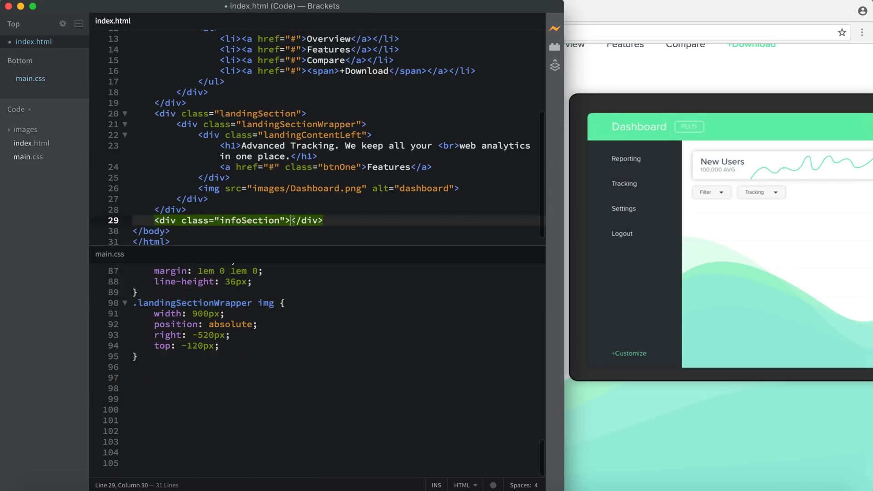
pyautogui.press('Return')
pyautogui.write('<div class="infoSectionWrapper">')
pyautogui.press('Return')
pyautogui.write('<div class="infoItem">')
pyautogui.press('Return')
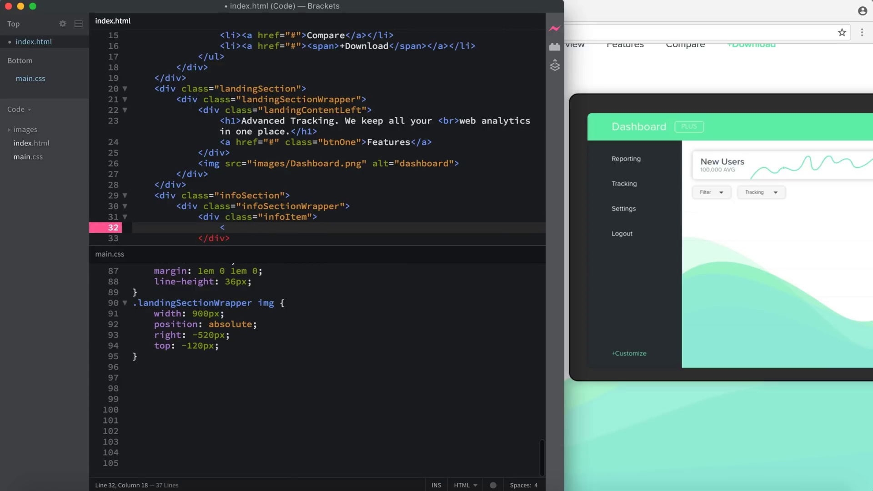
pyautogui.write('<img src="images/Easy.png')
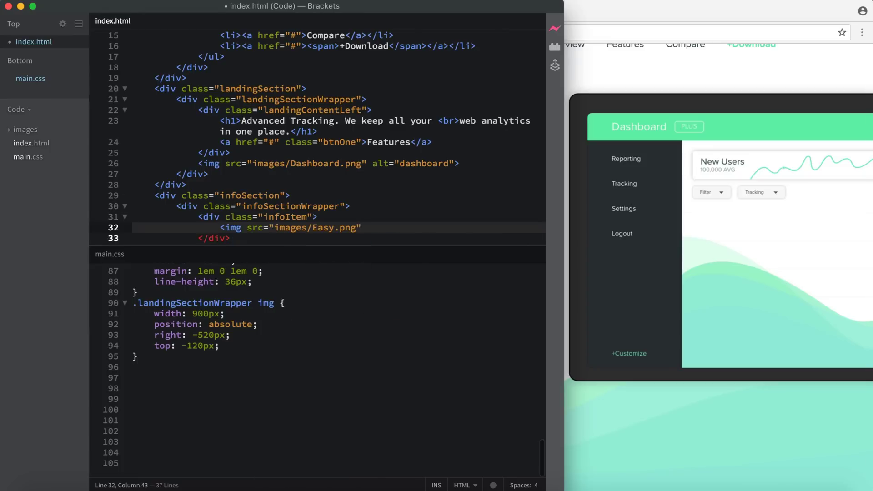
pyautogui.write(' Image">')
pyautogui.press('Return')
pyautogui.write('<h2>Easy t</h2>')
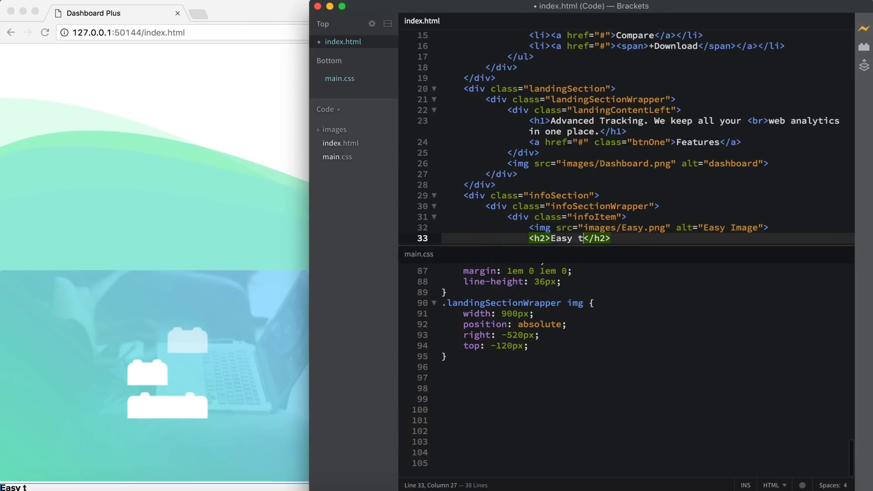
# Step: Give headings font-size and font-weight, and add a 100%-wide .infoSection rule plus an .infoSectionWrapper rule
pyautogui.click(505, 338)
pyautogui.write('font-size:')
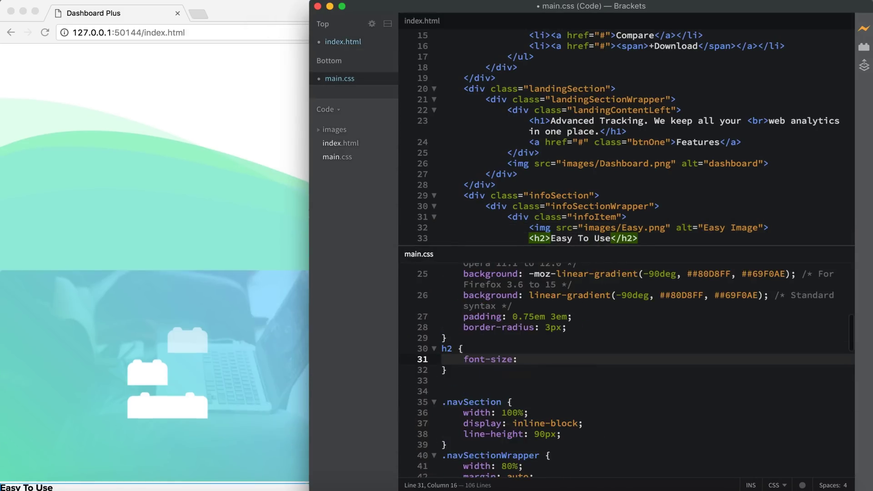
pyautogui.scroll(-5, 569, 389)
pyautogui.press('Return')
pyautogui.write('font-weight: 200;')
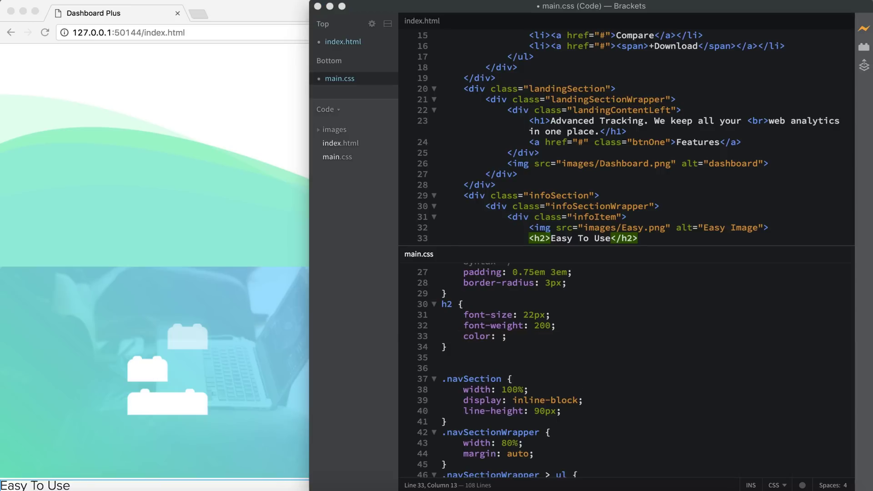
pyautogui.scroll(-20, 520, 345)
pyautogui.click(489, 376)
pyautogui.write('tion {')
pyautogui.press('Return')
pyautogui.write('width: 100%;')
pyautogui.press('Return')
pyautogui.write('}')
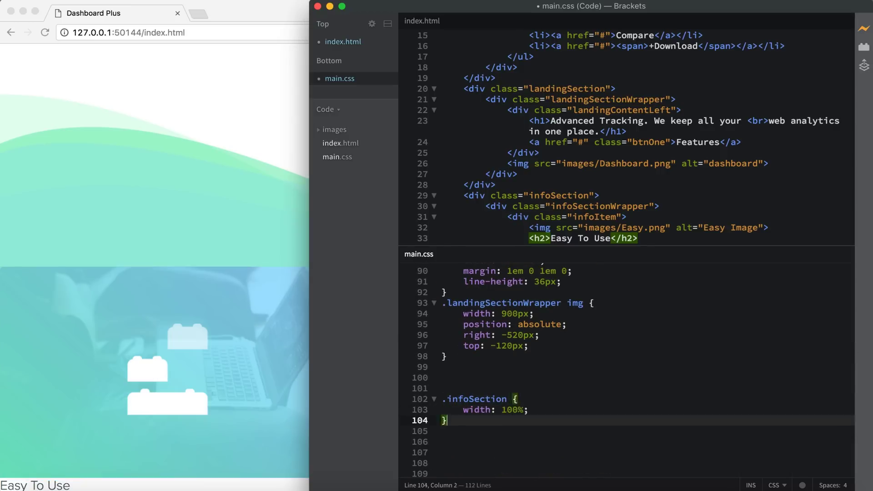
pyautogui.write('nfoSectionWrapper {')
pyautogui.press('Return')
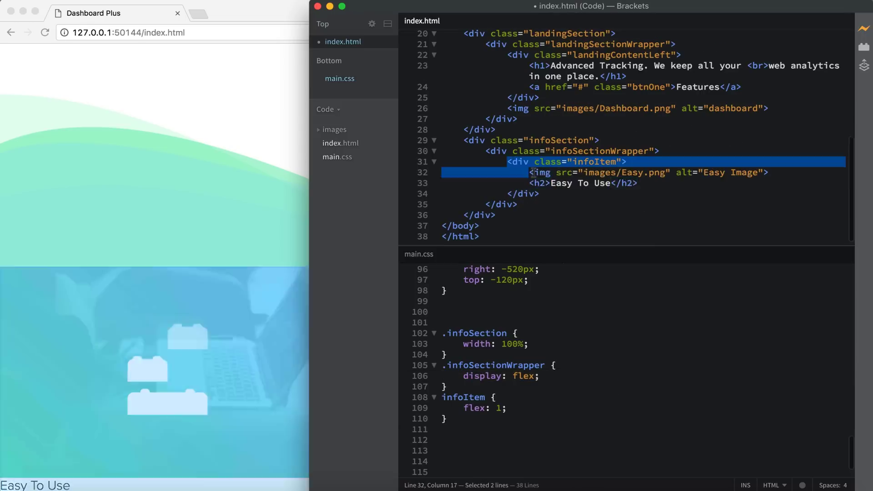
# Step: Rename a copied card heading, centre headings at 60px line-height, and add an h2 for the trial sentence
pyautogui.moveTo(609, 177); pyautogui.dragTo(551, 177)
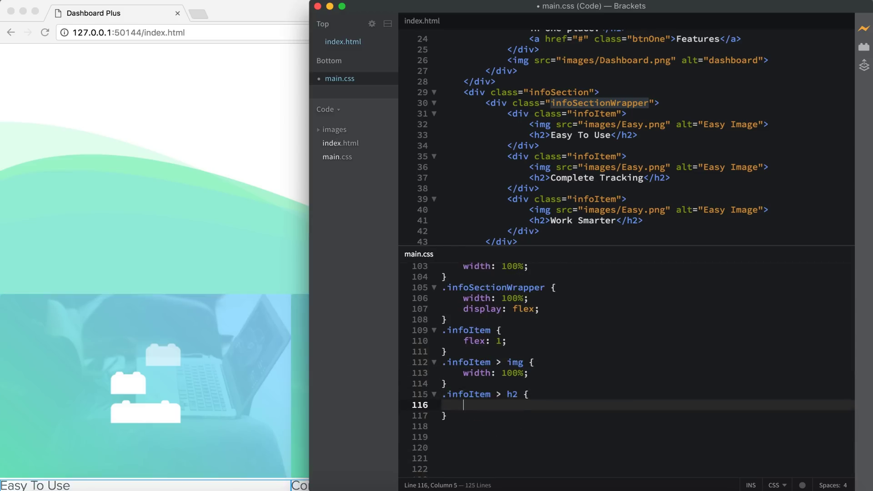
pyautogui.write('text-align: center;')
pyautogui.press('Return')
pyautogui.write('line-height: 60px;')
pyautogui.press('Down')
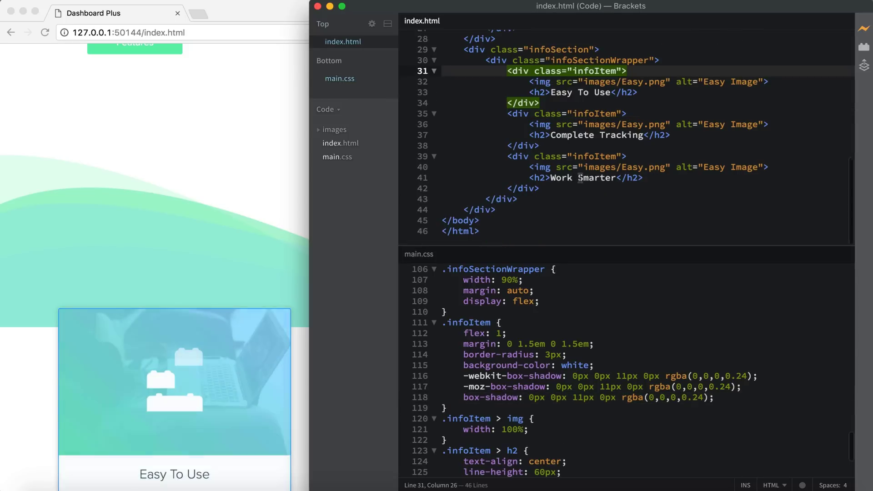
pyautogui.write('h2')
pyautogui.press('Tab')
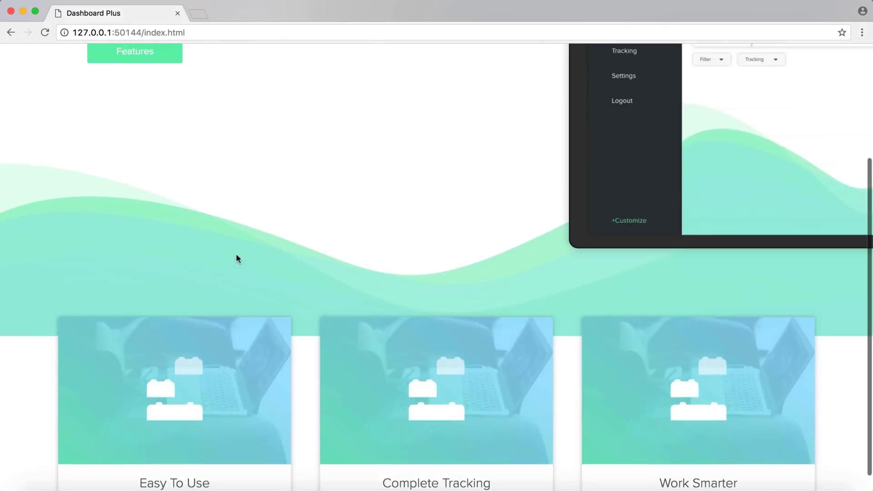
# Step: Break the sentence before 'head tag', wrap it in a callAction div, and pad the block 7em 0 7em 0
pyautogui.write('Try it free for 30 days. Include one line of code in your websites head tag. It’s that simple.')
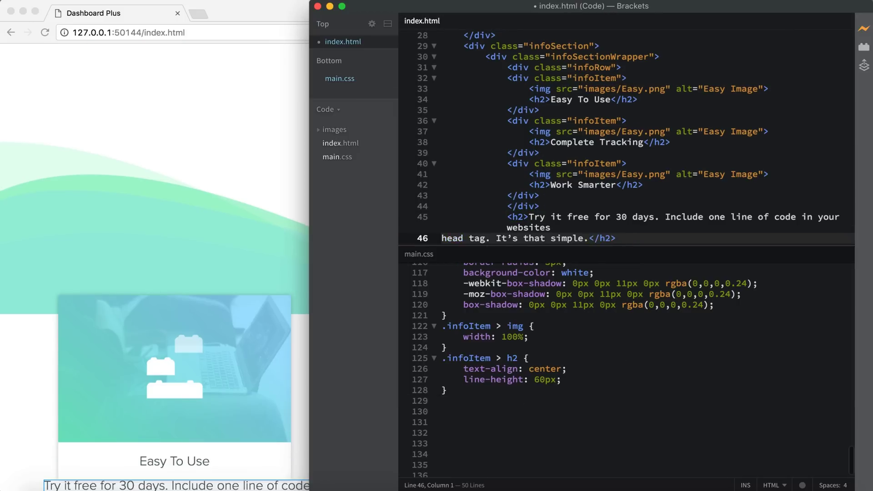
pyautogui.write('<br<div class="callAction">')
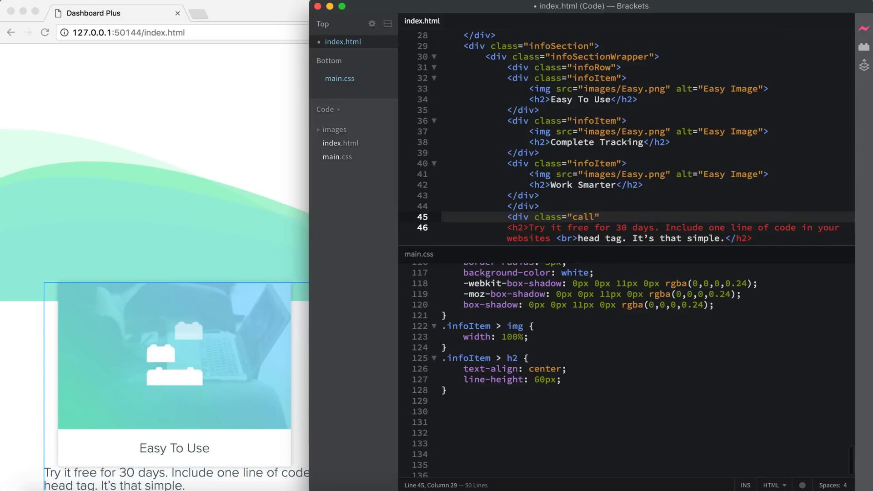
pyautogui.hotkey('ctrl', 'x')
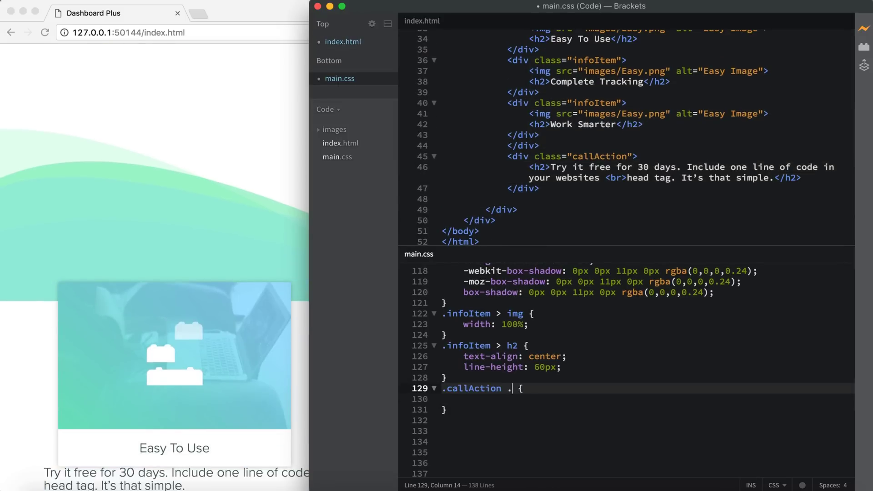
pyautogui.press('Down')
pyautogui.write('te')
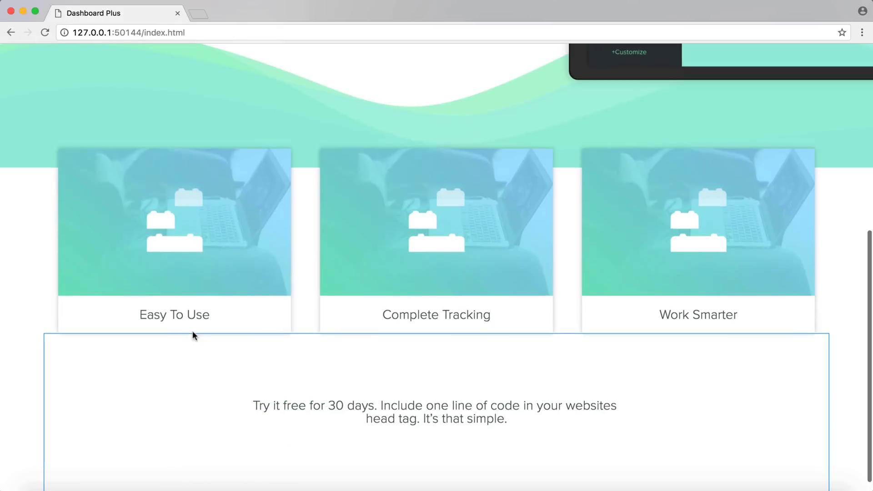
pyautogui.write('7em 0 7em 0;')
pyautogui.click(517, 398)
# Step: Raise the callAction top padding to 10 and add a 'Get Started' button below the sentence
pyautogui.press('BackSpace')
pyautogui.write('10')
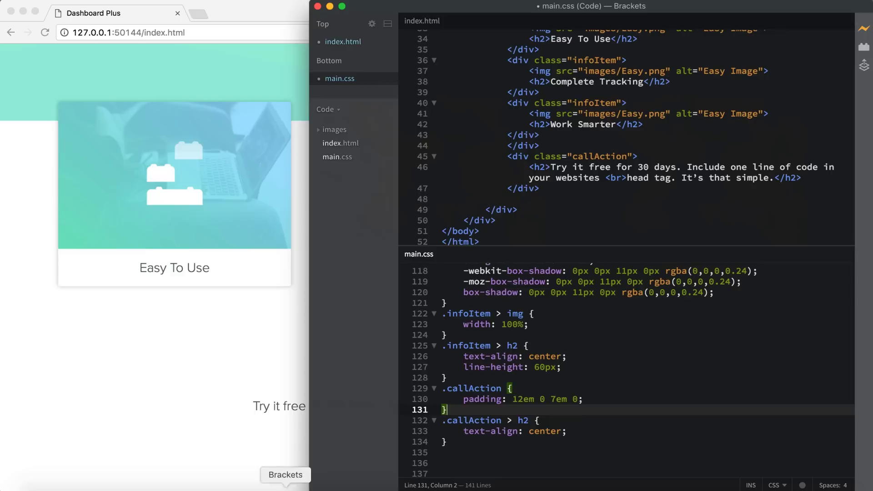
pyautogui.click(813, 178)
pyautogui.press('Return')
pyautogui.write('One">Get Sta')
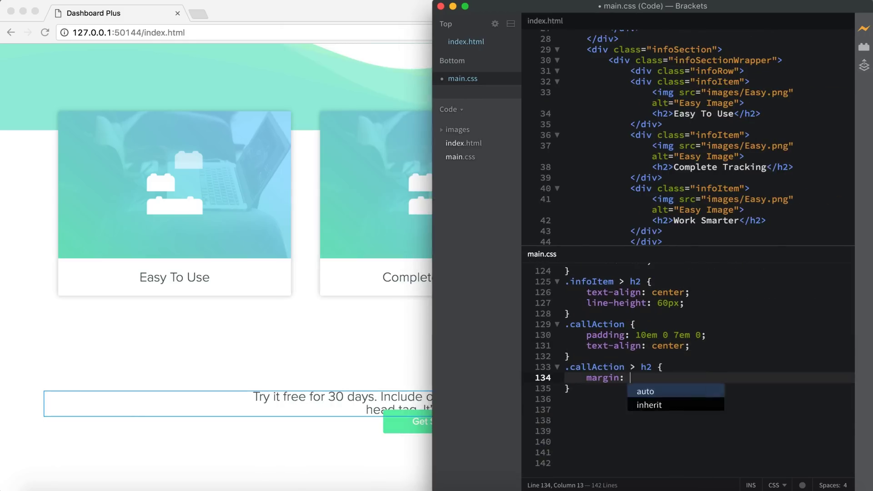
pyautogui.write('1.em 0;')
pyautogui.press('Down')
pyautogui.press('Down')
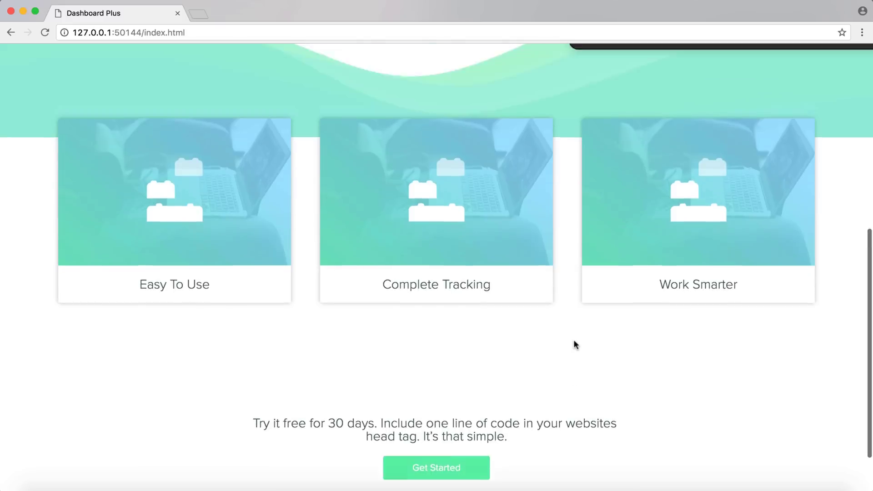
# Step: Set the card shadow opacity to 0 and show the sentence's tag as literal &lt;head&gt;
pyautogui.scroll(5, 705, 318)
pyautogui.click(826, 382)
pyautogui.press('BackSpace')
pyautogui.write('0')
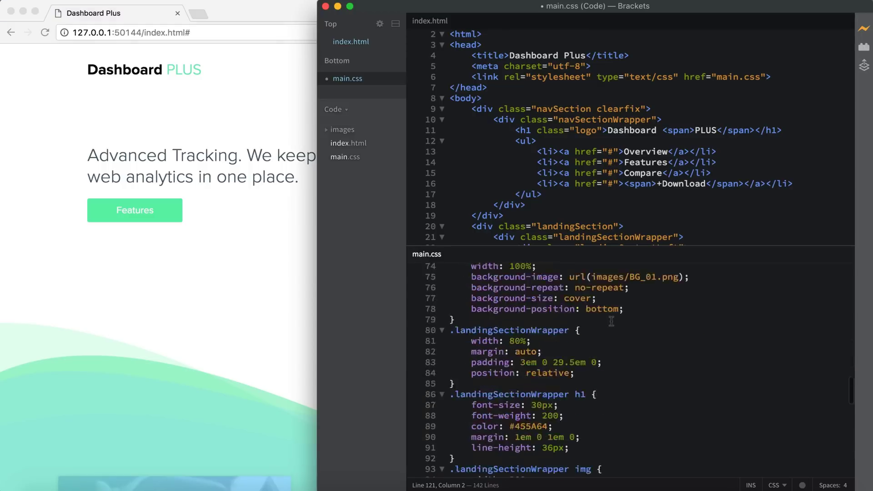
pyautogui.scroll(-10, 541, 436)
pyautogui.click(541, 436)
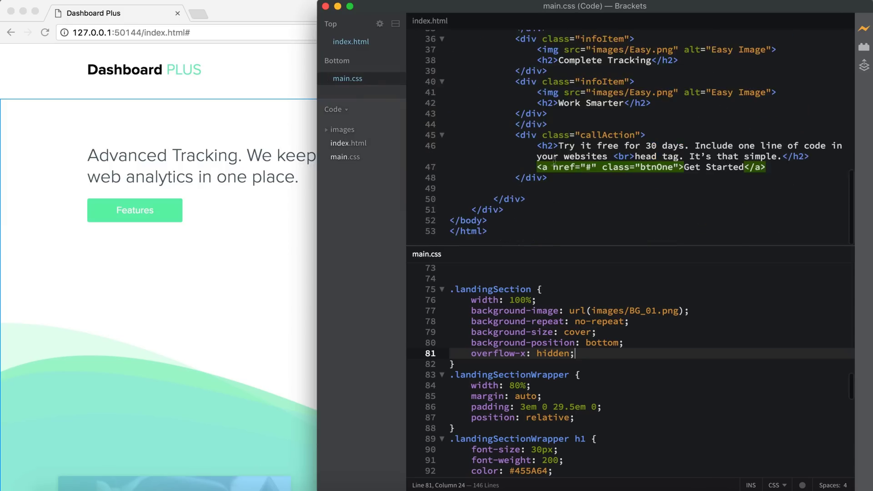
pyautogui.click(635, 157)
pyautogui.write('&lt;head')
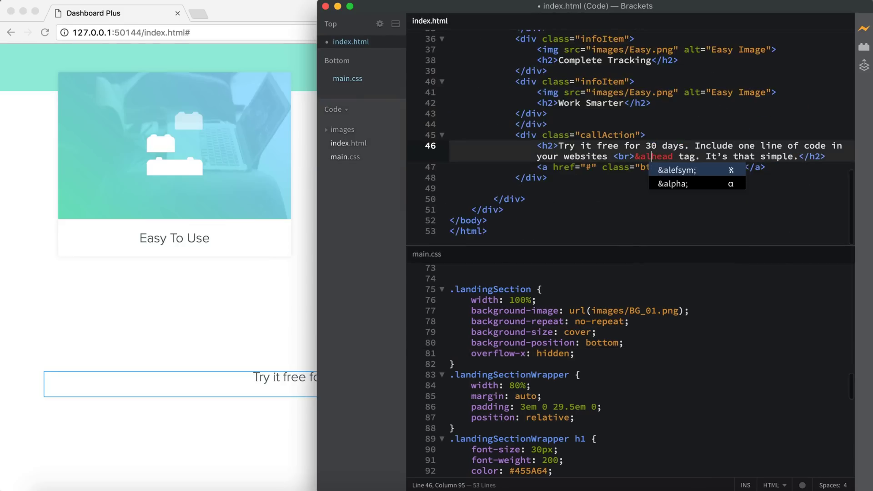
pyautogui.write('&gt;</span>')
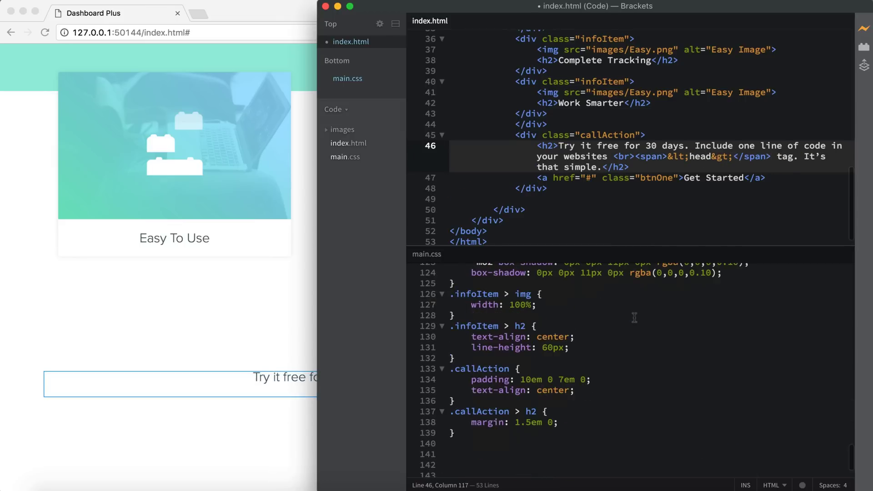
# Step: Add a .callAction > h2 span rule with bold font-weight
pyautogui.click(459, 444)
pyautogui.write('.call')
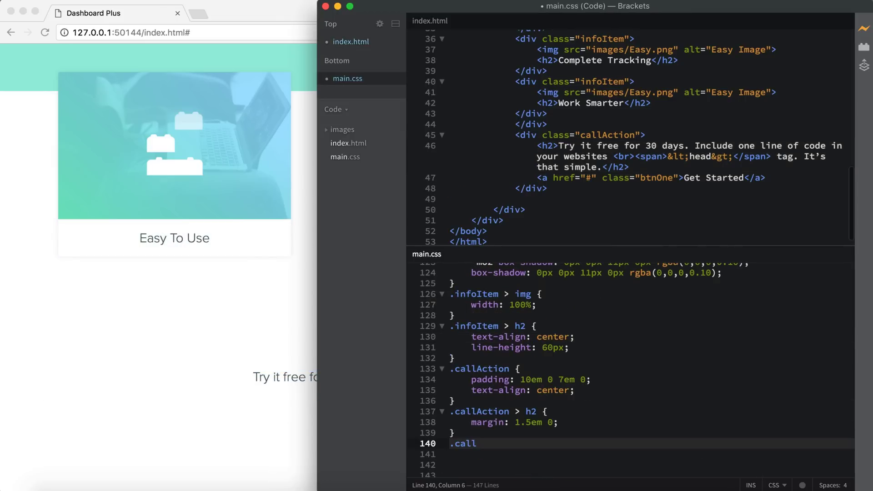
pyautogui.write('Action > h2 span {')
pyautogui.press('Return')
pyautogui.write('font-weight: b')
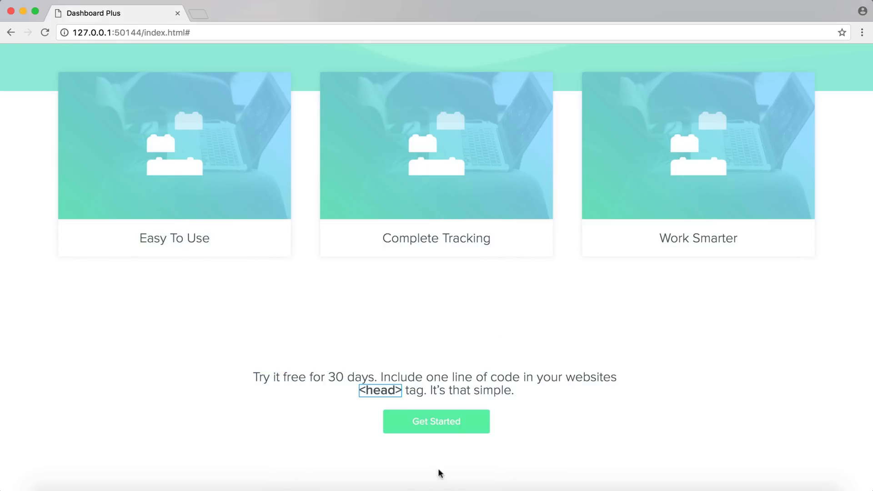
pyautogui.click(296, 485)
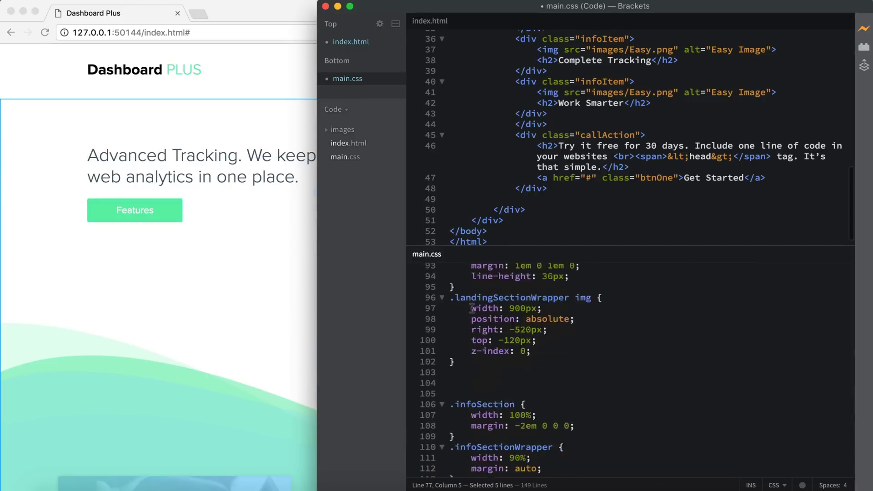
pyautogui.hotkey('ctrl', 'v')
# Step: Move the -2em margin from .infoSection to .infoItem and give .infoItem z-index: 2
pyautogui.press('Up')
pyautogui.press('Up')
pyautogui.press('Up')
pyautogui.hotkey('shift', 'Home')
pyautogui.press('BackSpace')
pyautogui.press('BackSpace')
pyautogui.scroll(-3, 532, 343)
pyautogui.doubleClick(518, 365)
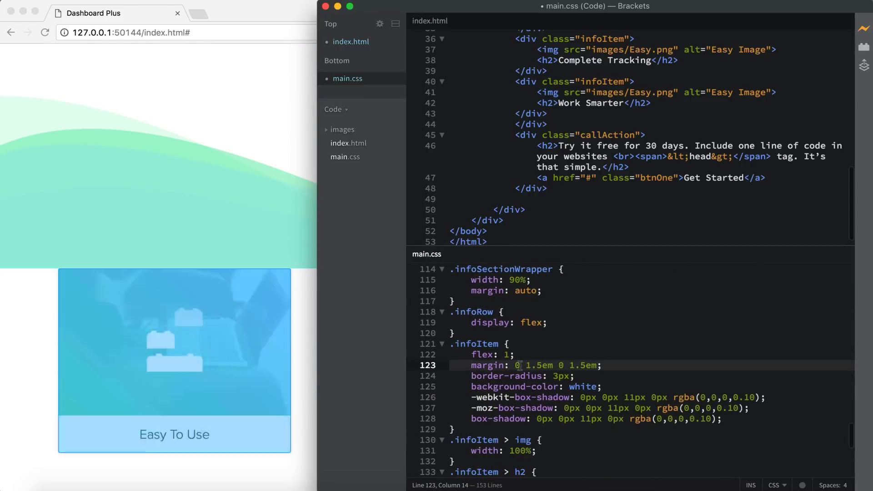
pyautogui.write('-2em')
pyautogui.click(522, 354)
pyautogui.press('Return')
pyautogui.write('z-index: 2;')
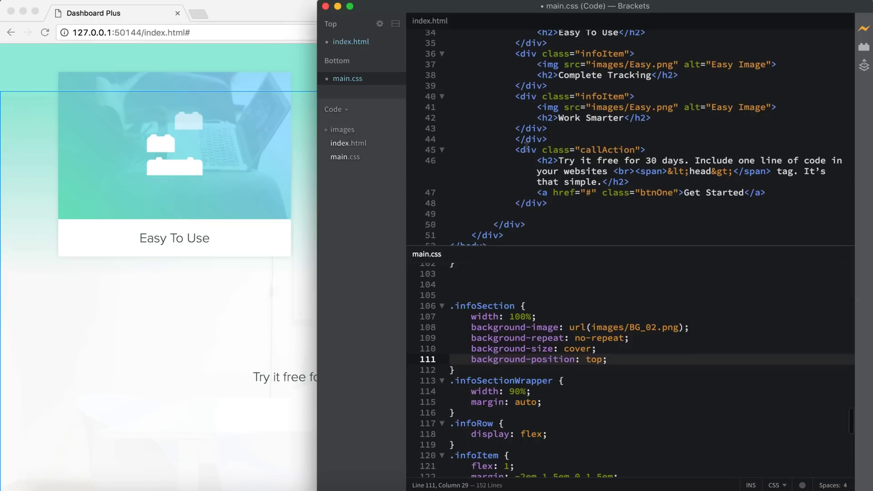
# Step: Add a linkSectionWrapper with two linkItem cards, 'Connect with us' and 'Join the community', and save
pyautogui.write('<div')
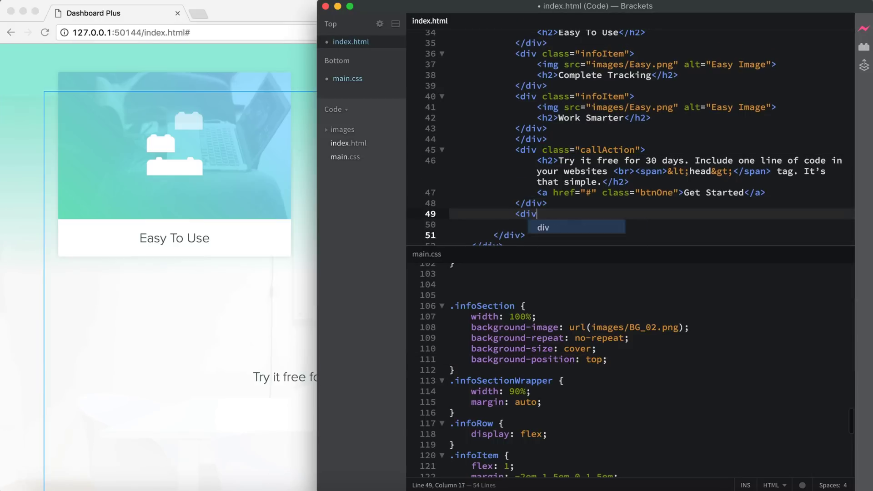
pyautogui.write('rapper">')
pyautogui.press('Return')
pyautogui.write('<div cl')
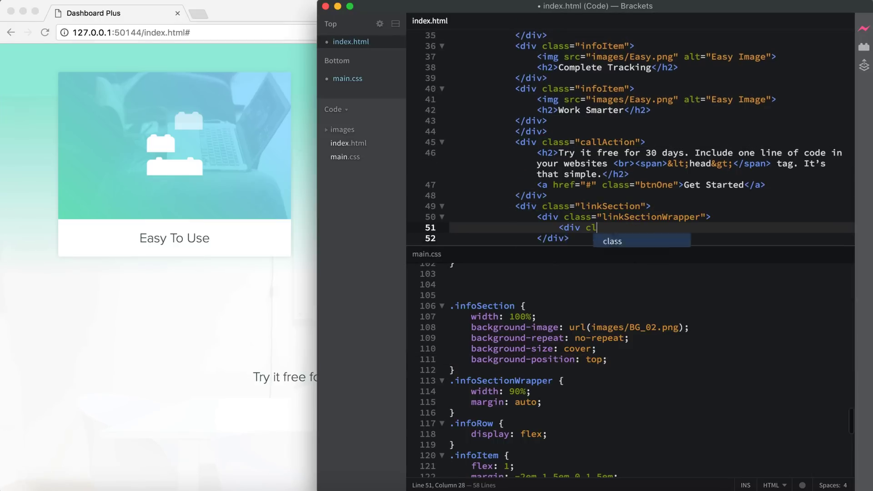
pyautogui.write('ass="linkItem">')
pyautogui.press('Return')
pyautogui.write('Connect with us</a>')
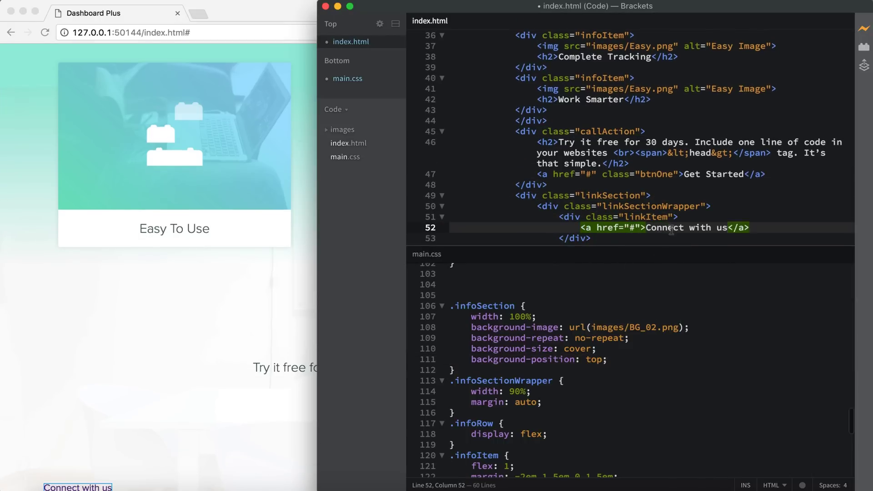
pyautogui.hotkey('ctrl', 'v')
pyautogui.write('Join the community')
pyautogui.hotkey('ctrl', 's')
# Step: Create a .linkItem rule with red background and 30px padding, and begin a .linkSectionWrapper rule
pyautogui.scroll(-10, 595, 321)
pyautogui.click(491, 399)
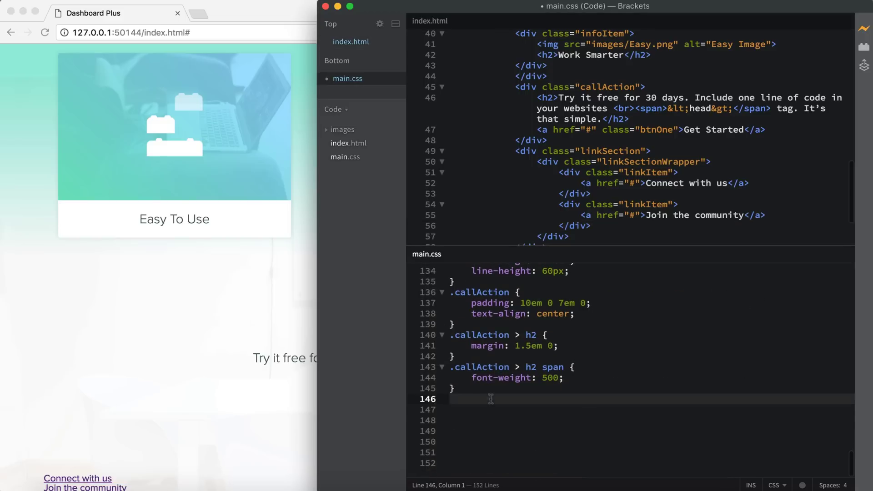
pyautogui.write('{')
pyautogui.press('Return')
pyautogui.write('.linkIt')
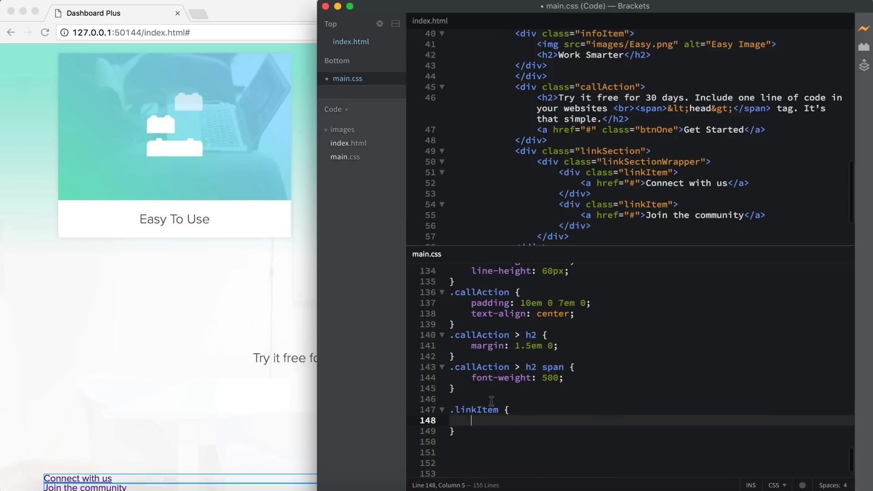
pyautogui.write('background-color: red;')
pyautogui.press('Return')
pyautogui.write('padding: 30px;')
pyautogui.press('Return')
pyautogui.write('width: 300px;')
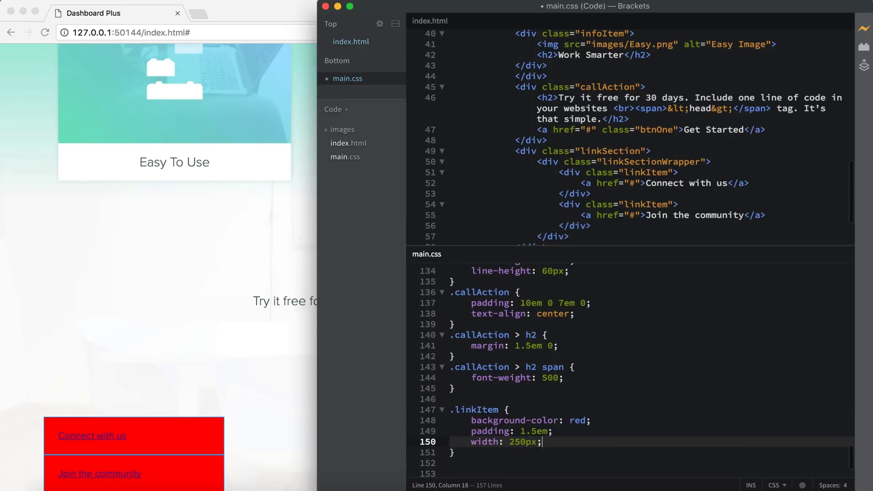
pyautogui.scroll(-3, 513, 394)
pyautogui.write('.linkSectionWr')
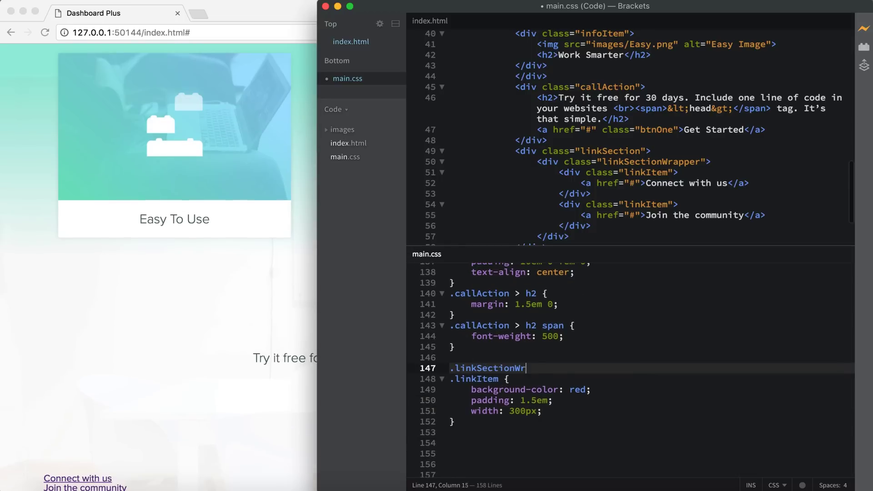
pyautogui.write('apper {')
pyautogui.press('Return')
pyautogui.write('display: inline-block;')
# Step: Make link items inline-block with 0 1em margin, centre an 80%-wide wrapper, make the section 100% wide, and save
pyautogui.click(541, 431)
pyautogui.press('Return')
pyautogui.hotkey('ctrl', 'v')
pyautogui.press('Up')
pyautogui.press('End')
pyautogui.press('Return')
pyautogui.write('margin: ')
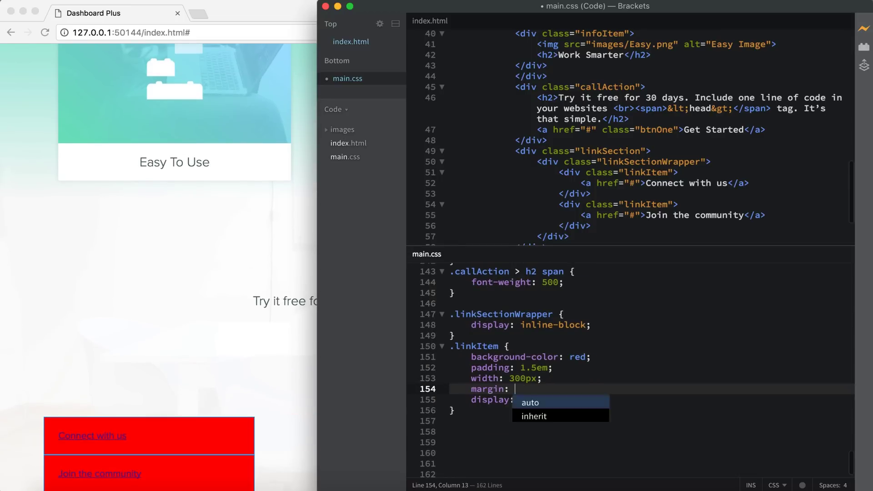
pyautogui.write('0 1em;')
pyautogui.press('Return')
pyautogui.write('width: 80%;')
pyautogui.press('Return')
pyautogui.write('margin: auto')
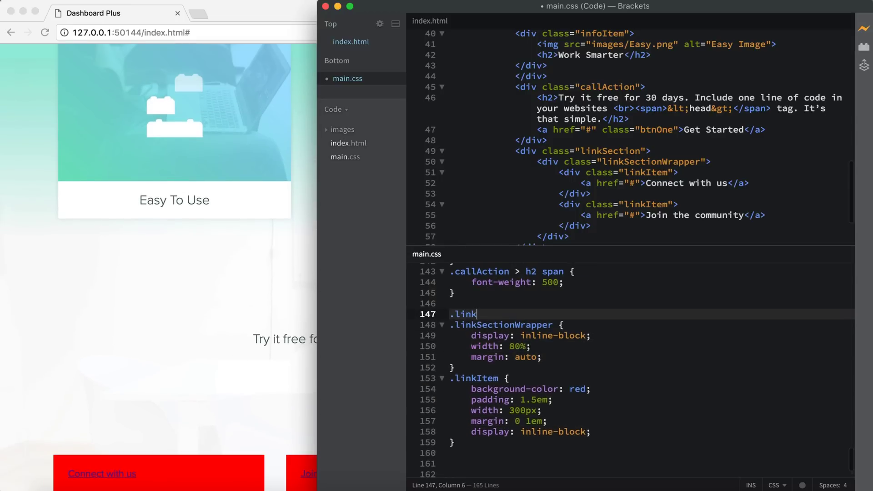
pyautogui.write('Section {')
pyautogui.press('Return')
pyautogui.write('width: 100%;')
pyautogui.hotkey('ctrl', 's')
# Step: Check the preview, left-align the link card text, and widen the preview pane
pyautogui.click(88, 390)
pyautogui.click(475, 465)
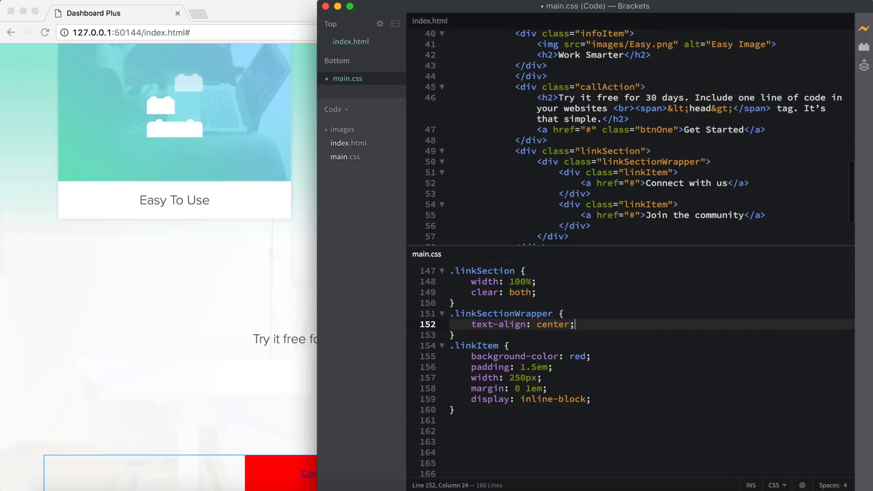
pyautogui.write('text-align: left;')
pyautogui.press('Return')
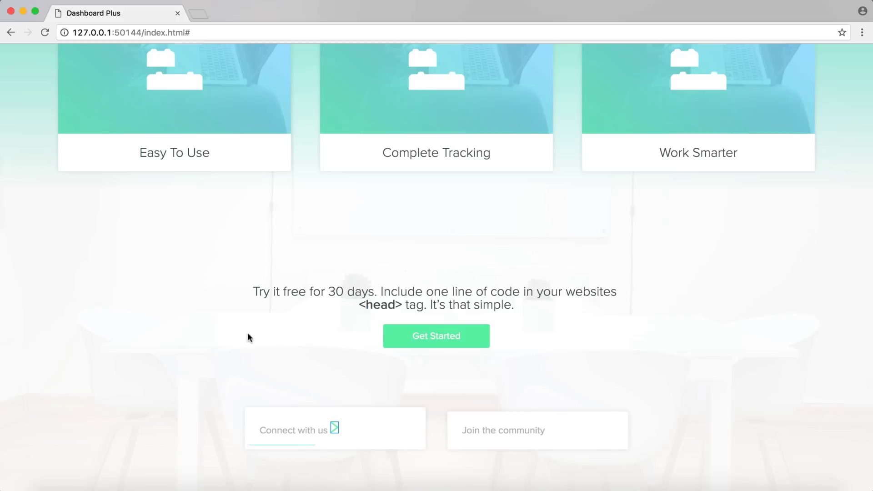
pyautogui.moveTo(317, 253); pyautogui.dragTo(417, 252)
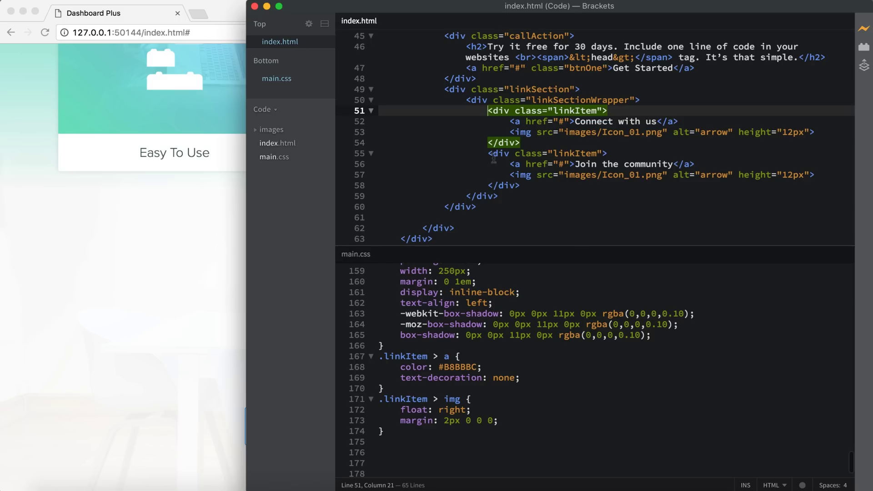
# Step: Wrap the link cards in <a href="#"> anchors so each card is clickable
pyautogui.click(419, 437)
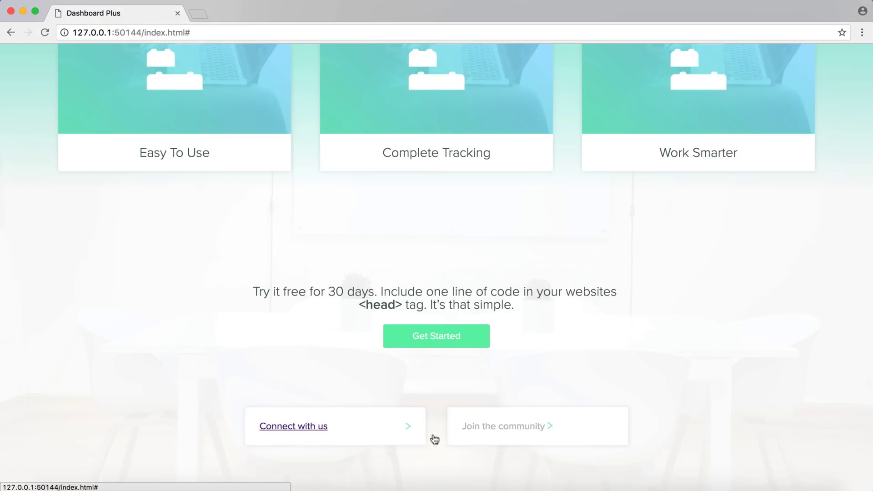
pyautogui.press('super+Tab')
pyautogui.write('a')
pyautogui.press('Tab')
pyautogui.write('#')
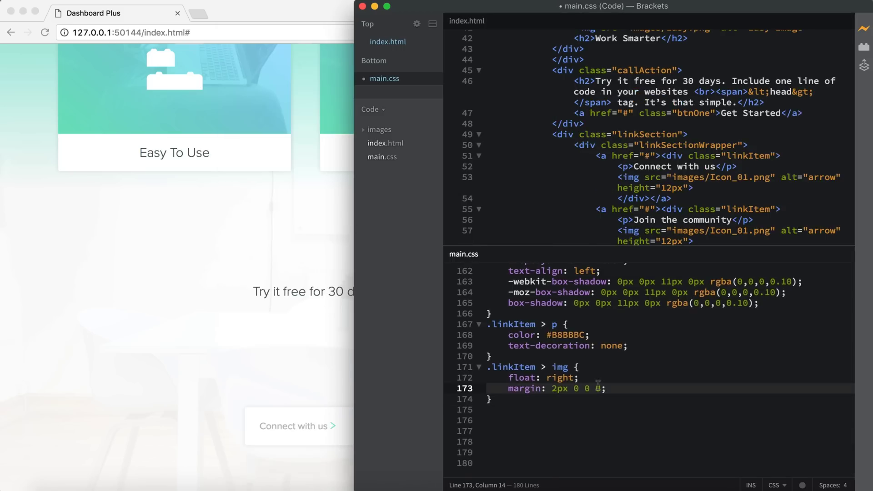
pyautogui.click(542, 366)
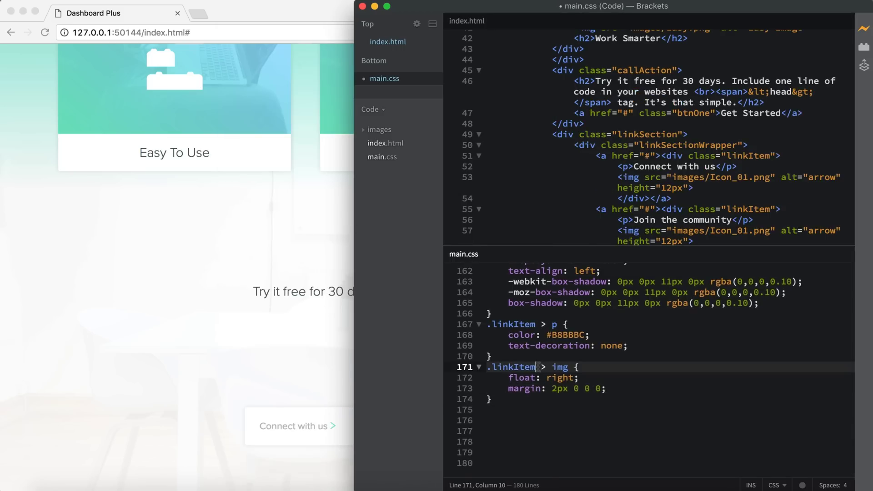
pyautogui.scroll(9, 554, 196)
# Step: Add a footerSection with an h3 '© Dashboard 2017', centred on a #69F0AE background at 60px line-height
pyautogui.press('Return')
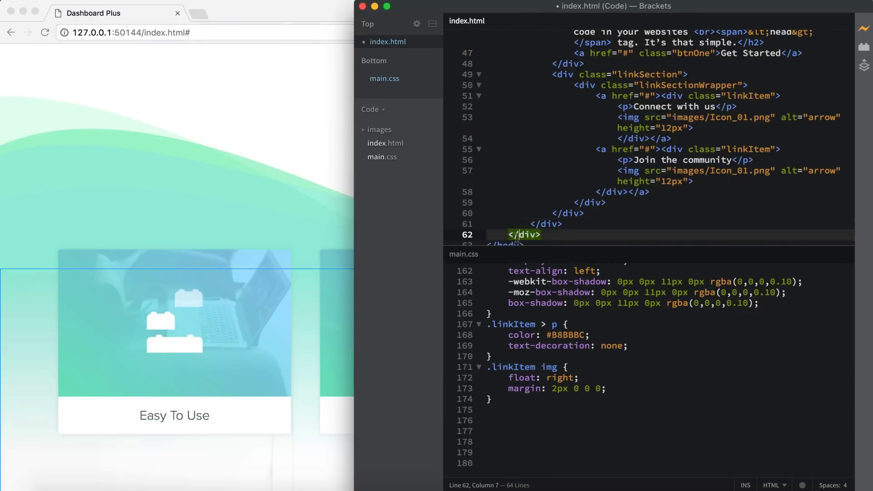
pyautogui.write('<div class="footerSection"></div>')
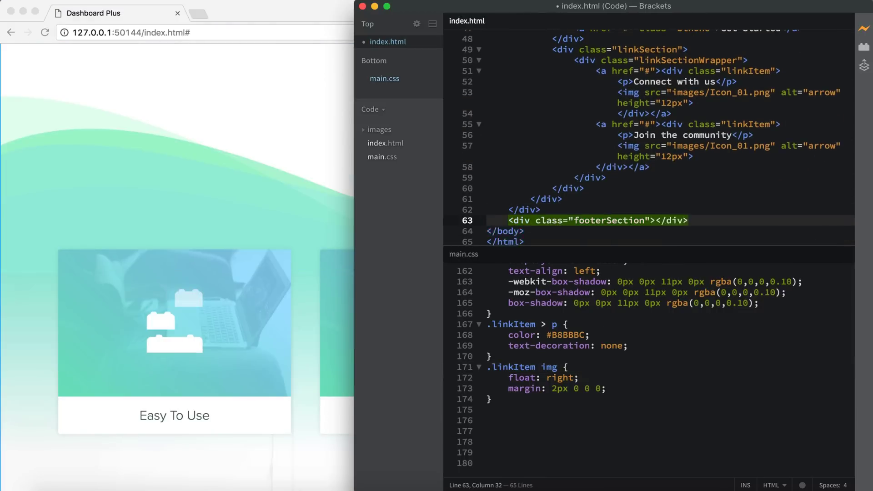
pyautogui.press('Return')
pyautogui.write('<h3>© Dashboard 2017.')
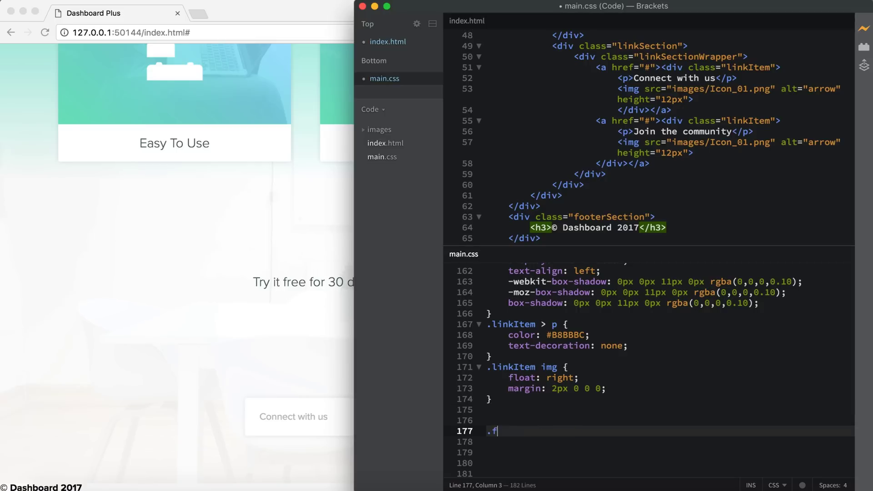
pyautogui.write('footerSection {')
pyautogui.press('Return')
pyautogui.write('text-align: center;')
pyautogui.press('Return')
pyautogui.write('background-color: ;#69F0AE')
pyautogui.press('End')
pyautogui.press('Return')
pyautogui.write('line-height: ')
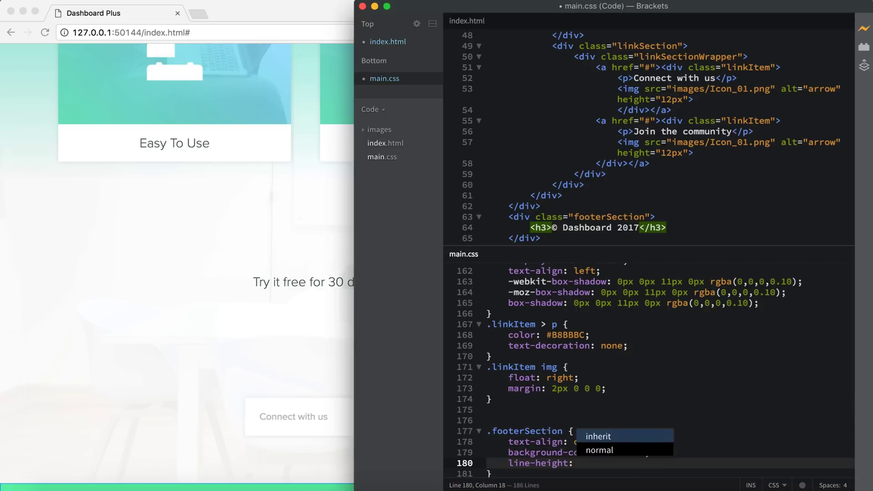
pyautogui.write('60px;')
# Step: Style the footer heading with font-weight 300 and white text, then view the page in the browser
pyautogui.press('Down')
pyautogui.press('End')
pyautogui.press('Return')
pyautogui.write('.footerSection > h3 {')
pyautogui.press('Return')
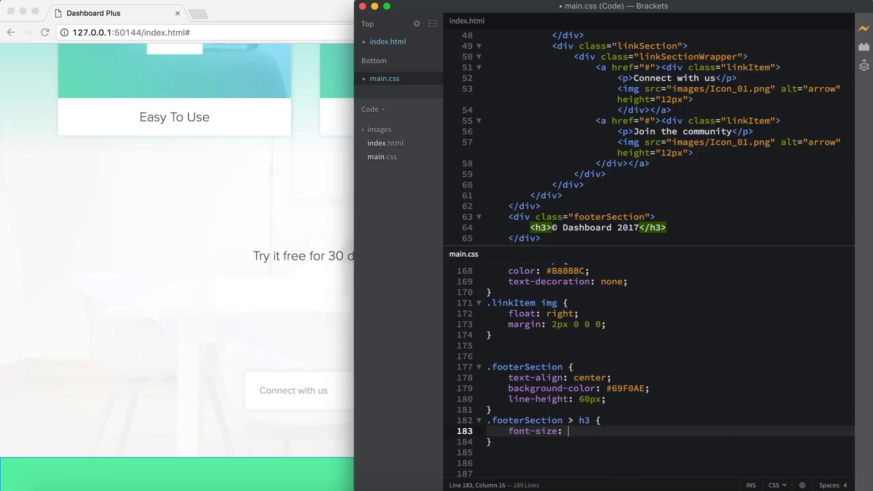
pyautogui.write('font-weight: 300;')
pyautogui.press('Return')
pyautogui.write('color: white;')
pyautogui.press('Down')
pyautogui.press('End')
pyautogui.press('super+Tab')
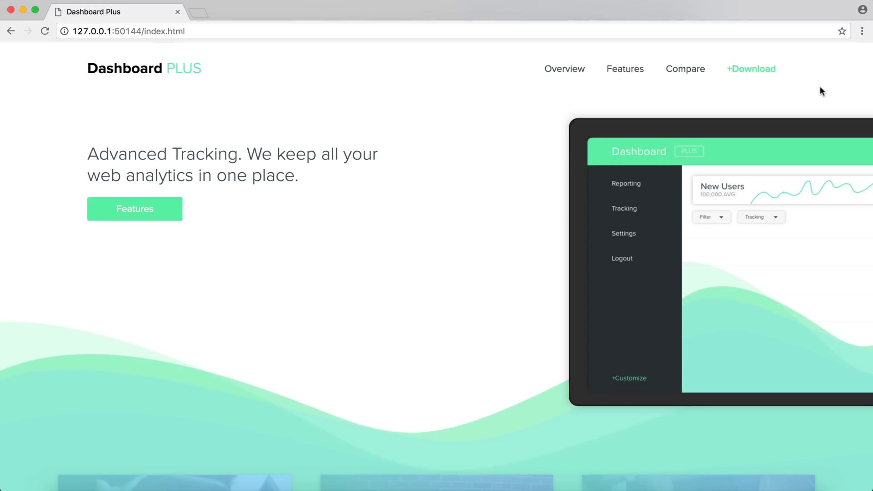
pyautogui.scroll(-1, 821, 91)
pyautogui.scroll(-2, 821, 91)
pyautogui.scroll(-1, 821, 91)
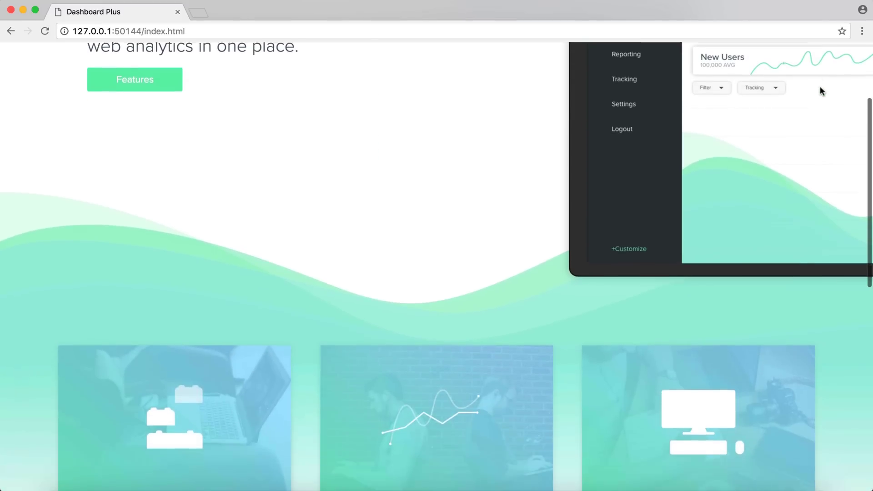
pyautogui.scroll(-1, 821, 89)
pyautogui.scroll(-3, 821, 89)
pyautogui.scroll(-2, 821, 90)
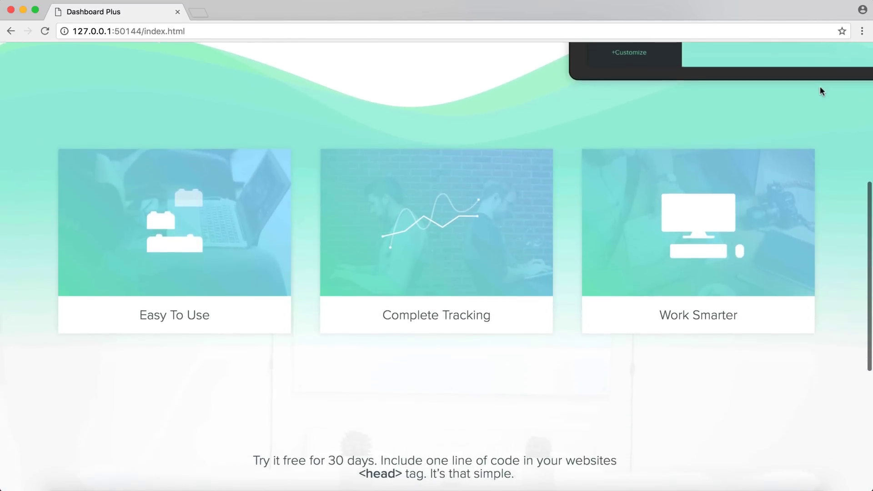
pyautogui.scroll(-2, 821, 92)
pyautogui.scroll(-2, 821, 92)
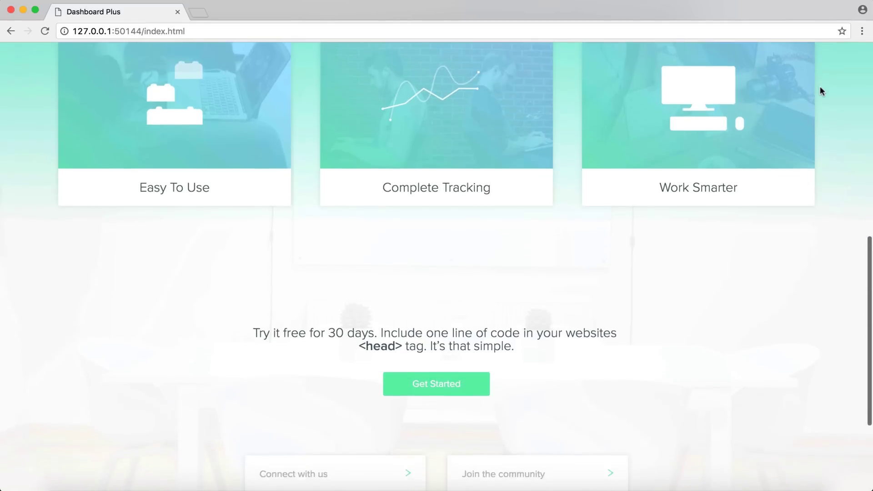
pyautogui.scroll(-1, 819, 90)
pyautogui.scroll(-2, 819, 90)
pyautogui.scroll(-1, 819, 90)
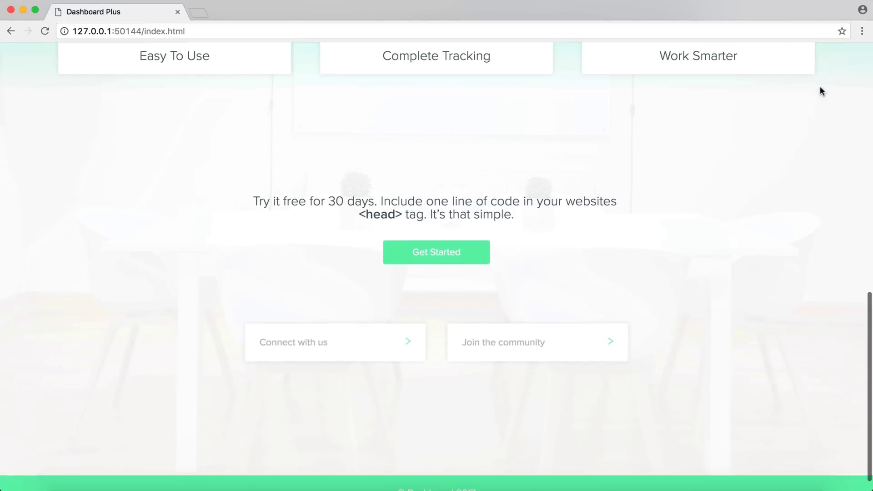
pyautogui.scroll(-1, 819, 90)
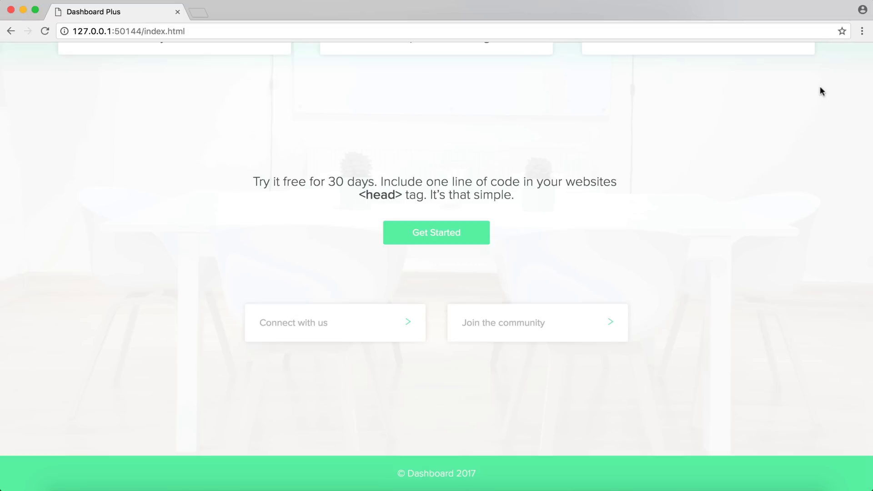
pyautogui.scroll(1, 821, 92)
pyautogui.scroll(4, 821, 92)
pyautogui.scroll(3, 821, 91)
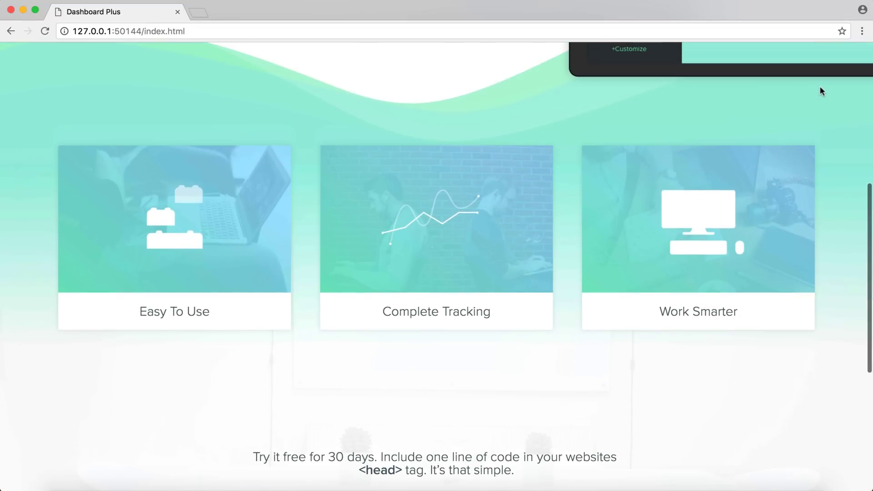
pyautogui.scroll(2, 821, 91)
pyautogui.scroll(5, 821, 92)
pyautogui.scroll(1, 821, 92)
pyautogui.scroll(2, 821, 91)
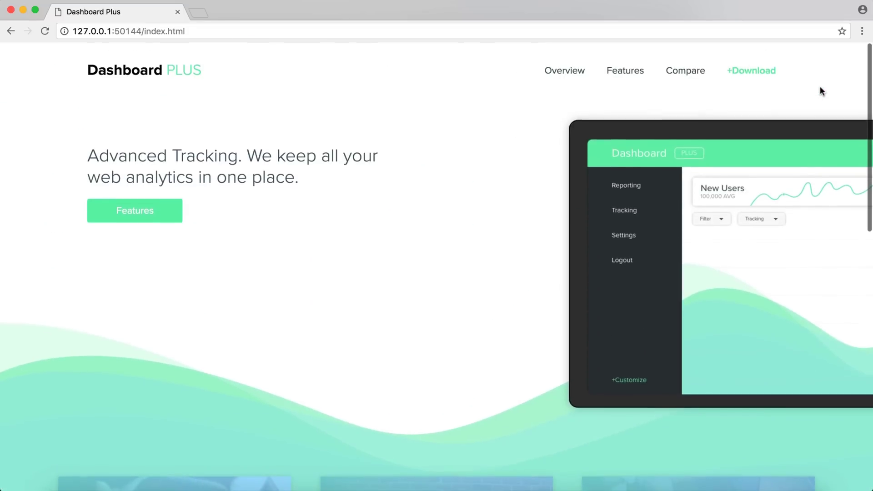